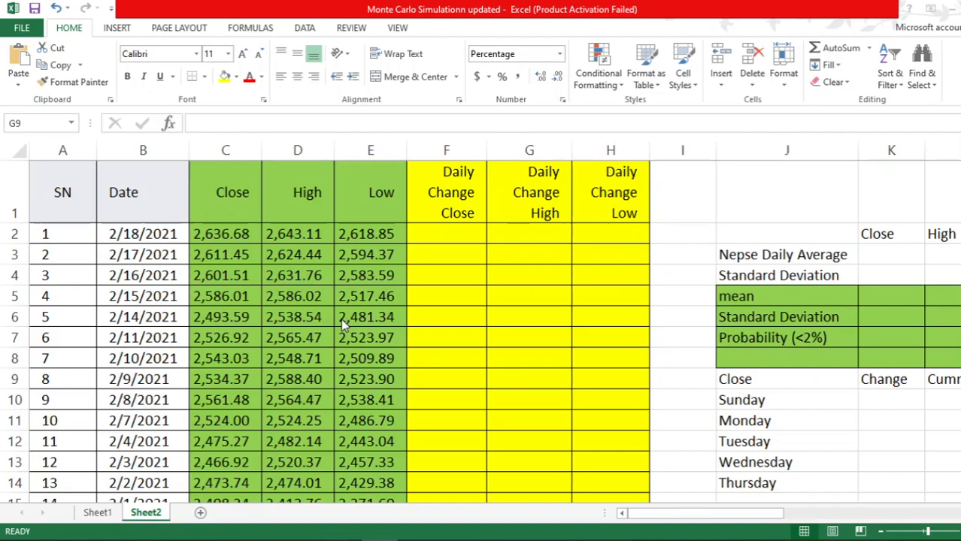
Enter the formula =LN(C2/C3) in cell F2 to calculate the first Daily Change Close value.
left_click(461, 234)
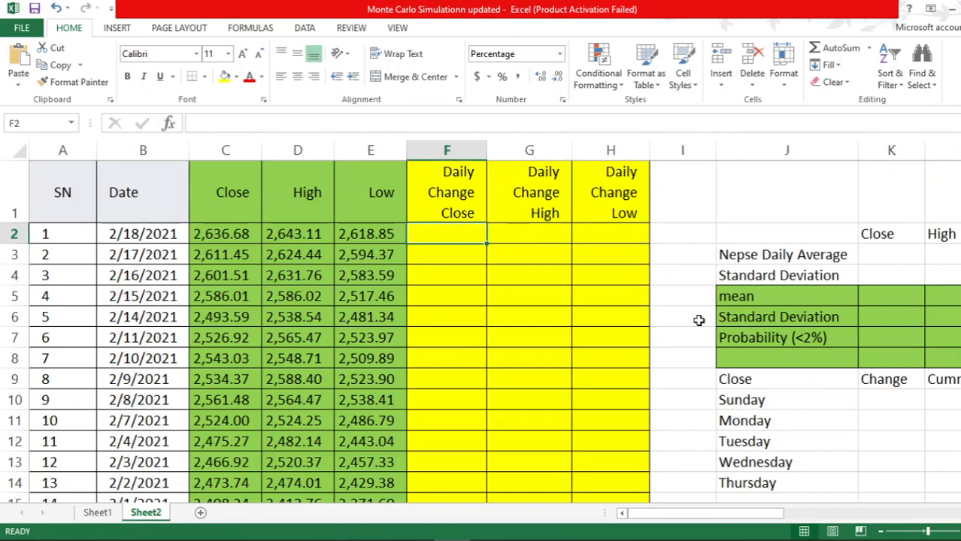
type("=l")
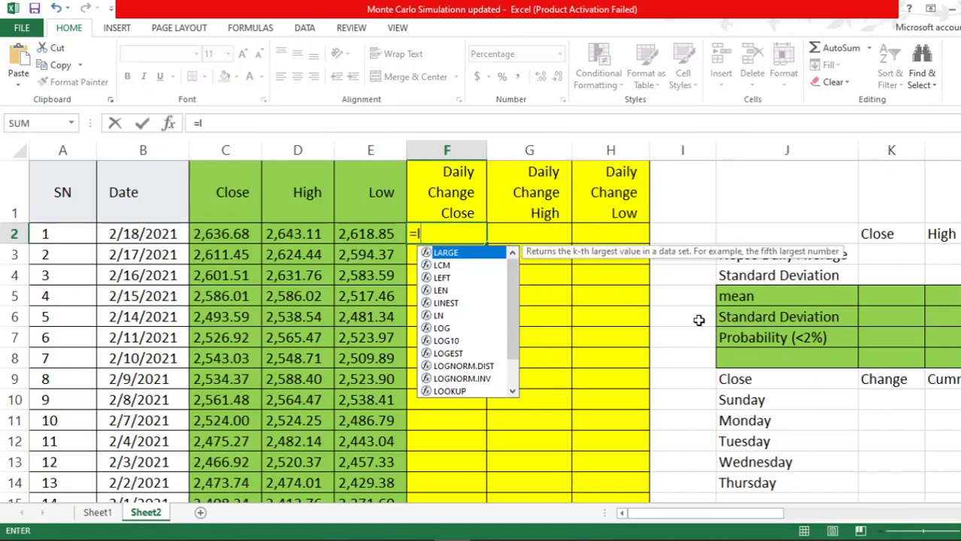
type("n")
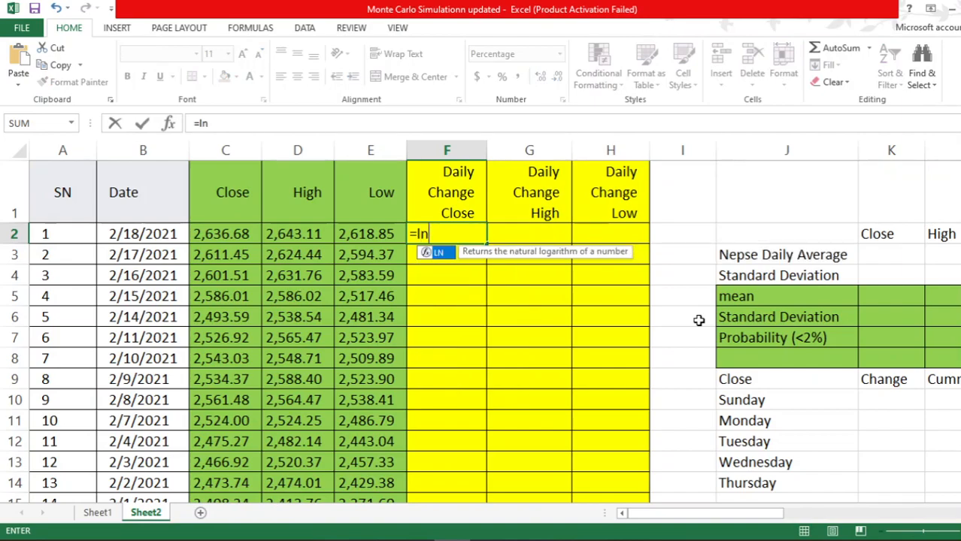
type("(")
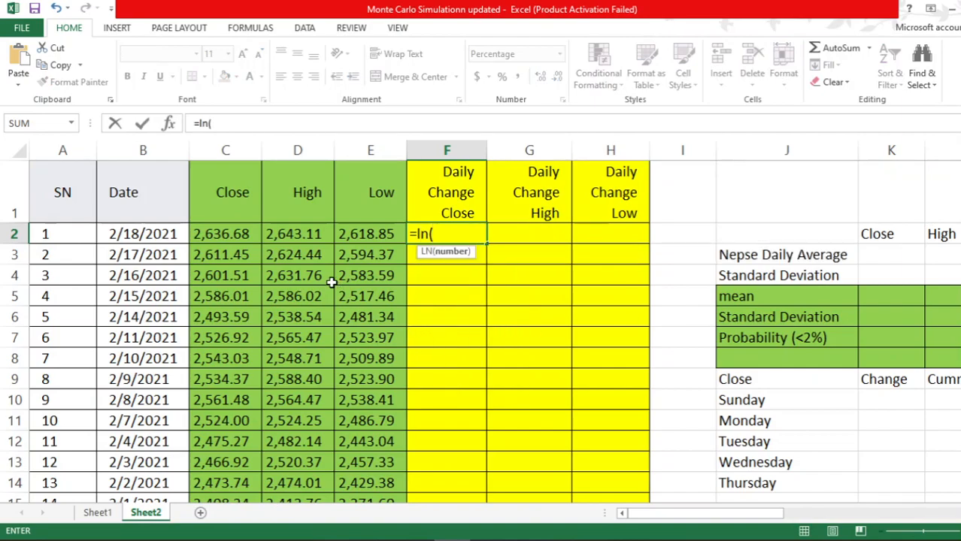
left_click(225, 236)
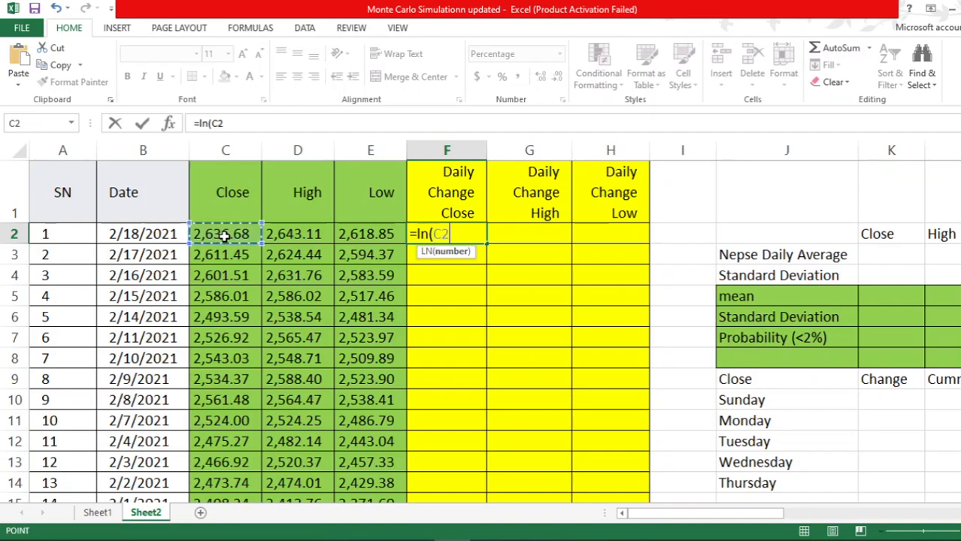
type("/")
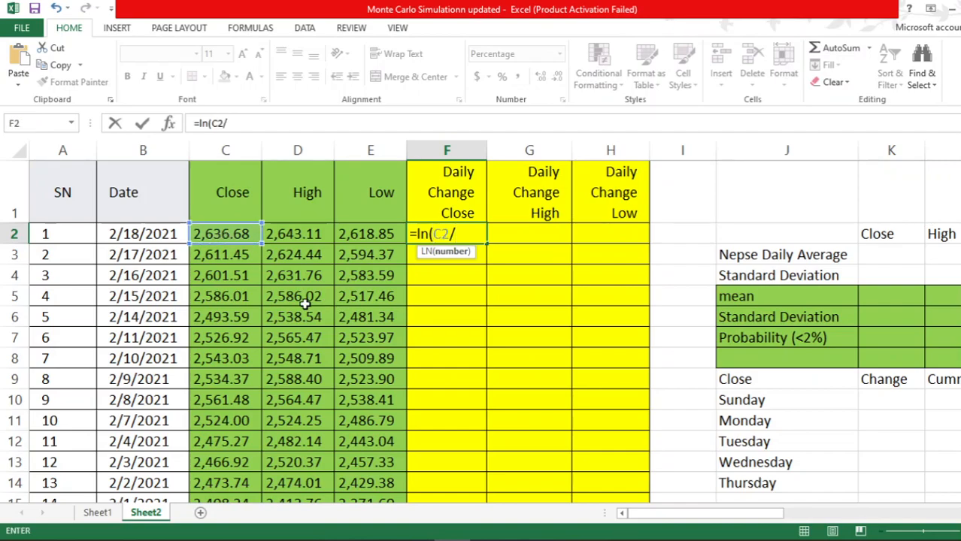
left_click(224, 256)
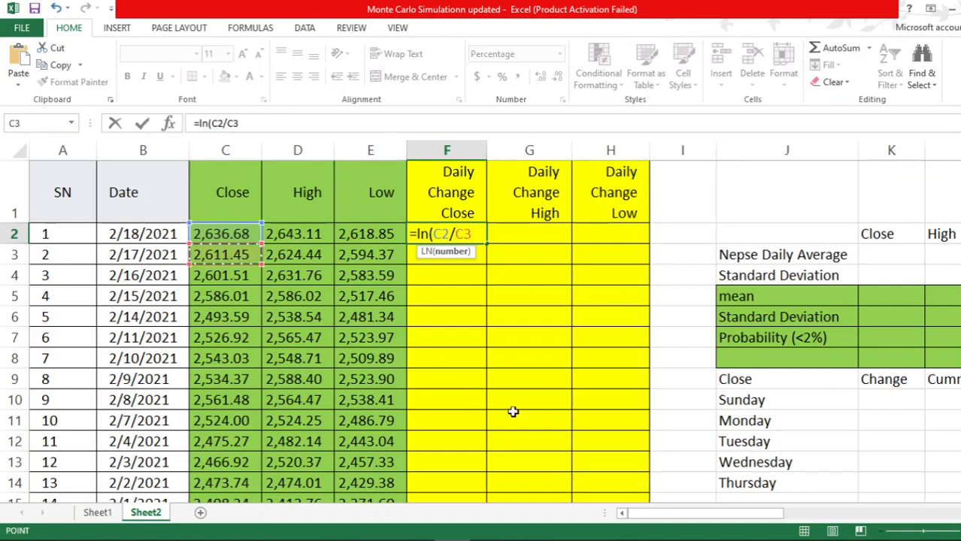
type(")")
key("ctrl+Return")
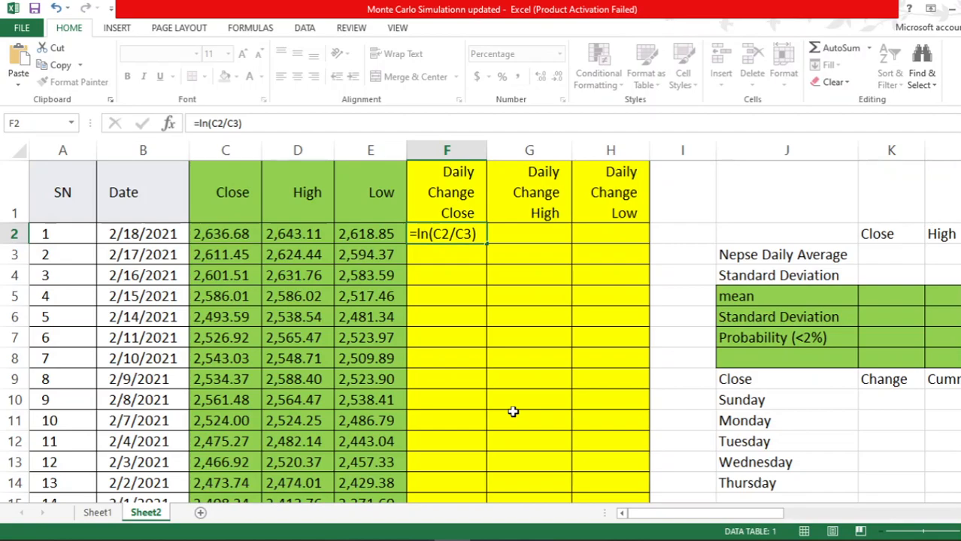
key("Return")
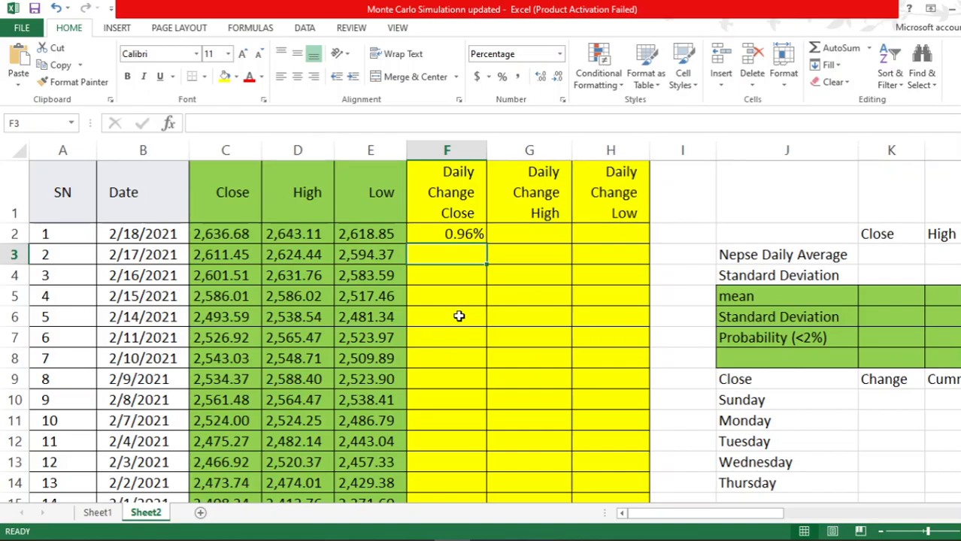
Fill the F2 formula down the Daily Change Close column and clear the last row's cell F126.
left_click(473, 236)
scroll(312, 337, "down", 5)
scroll(312, 337, "up", 5)
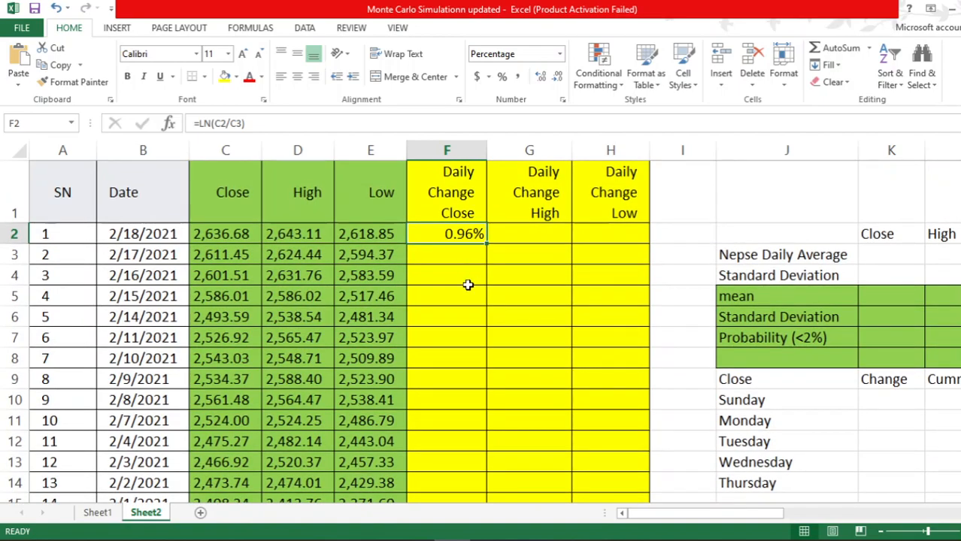
double_click(487, 244)
scroll(436, 367, "down", 4)
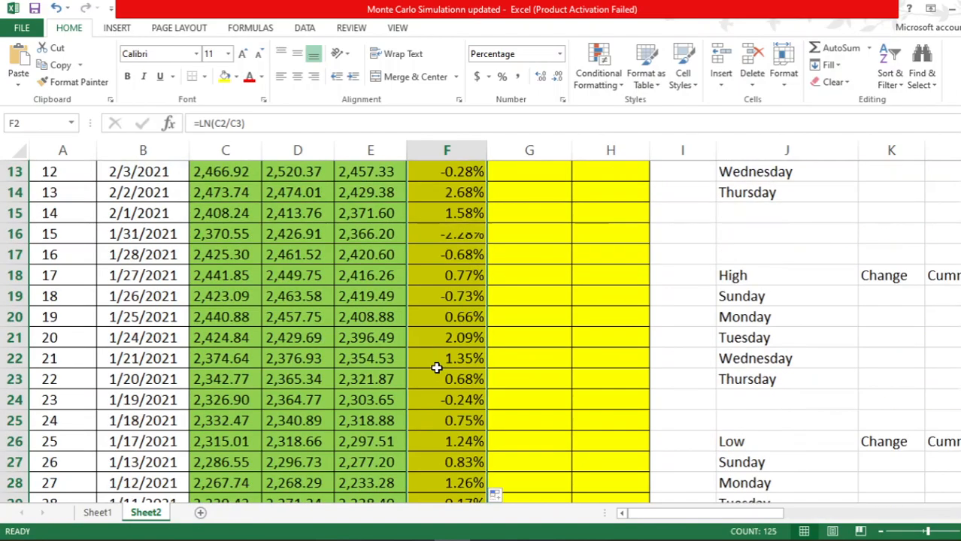
scroll(436, 367, "down", 20)
scroll(446, 372, "down", 14)
scroll(449, 380, "up", 3)
scroll(449, 381, "down", 1)
left_click(461, 400)
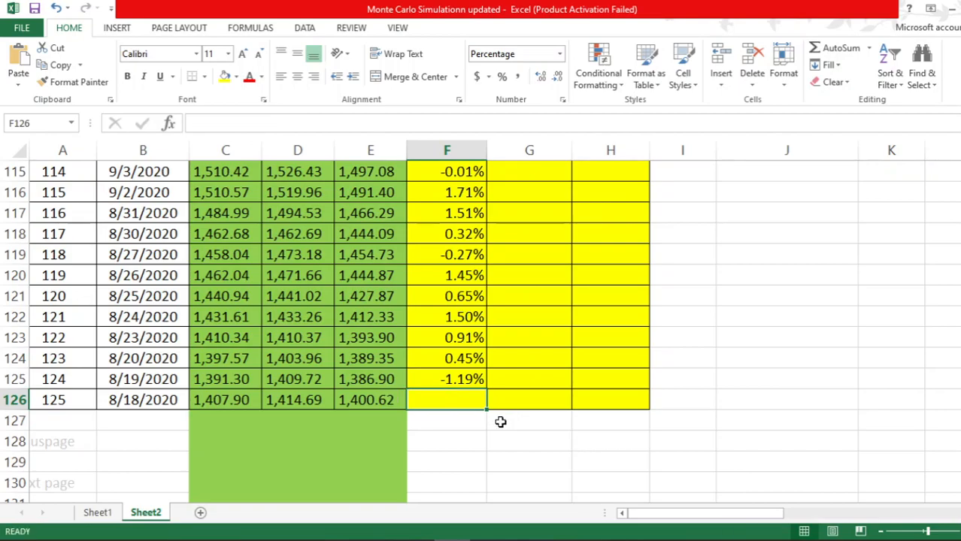
Define the name Close1 with workbook scope for the Daily Change Close values in F2:F125.
scroll(406, 308, "up", 11)
scroll(402, 306, "up", 20)
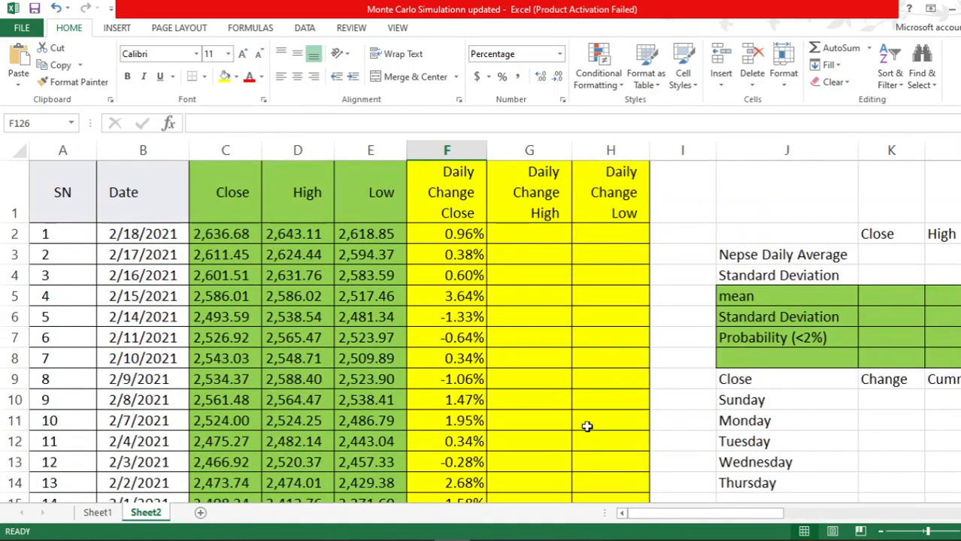
left_click_drag(715, 515, 762, 515)
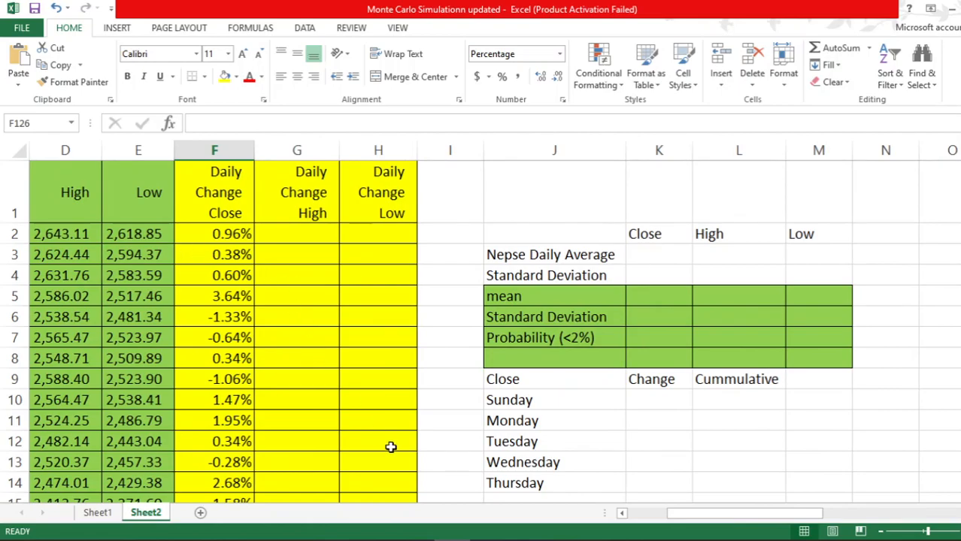
left_click_drag(714, 515, 702, 515)
left_click(312, 234)
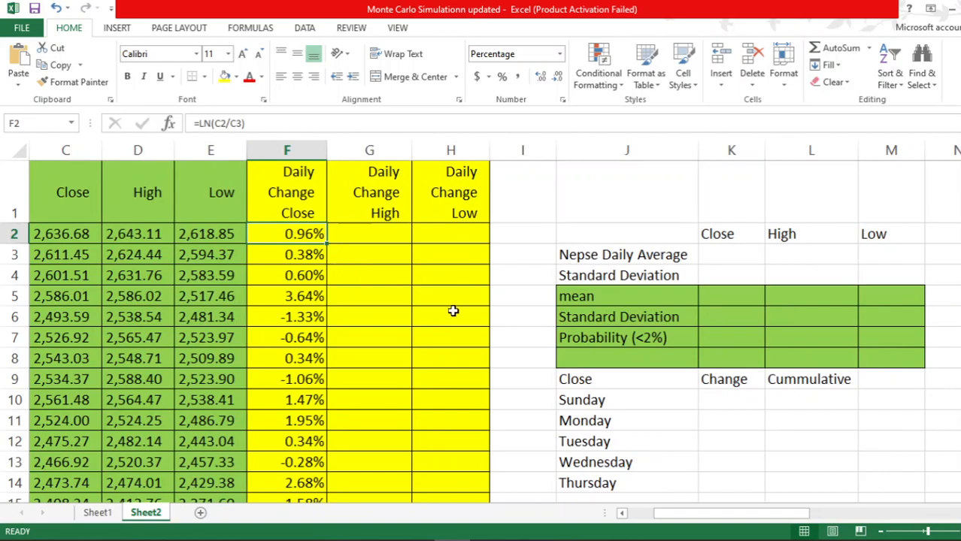
key("shift+Down")
key("shift+Down")
key("shift+Down")
key("shift+Down")
key("shift+Down")
key("shift+Down")
key("shift+Down")
key("shift+Down")
key("shift+Down")
key("shift+Down")
key("shift+Down")
key("shift+Down")
key("shift+Down")
key("shift+Down")
key("shift+Down")
key("shift+Down")
key("shift+Down")
key("shift+Down")
key("shift+Down")
key("shift+Down")
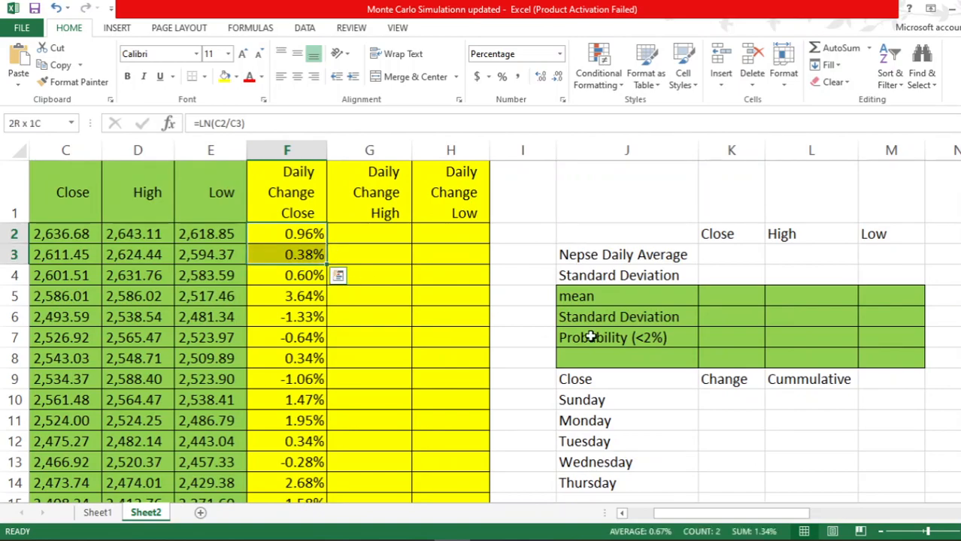
key("shift+Down")
key("shift+Down")
key("shift+Down")
key("shift+Down")
key("shift+Down")
key("shift+Down")
key("shift+Down")
key("shift+Down")
key("shift+Down")
key("shift+Down")
key("shift+Down")
key("shift+Down")
key("shift+Down")
key("shift+Down")
key("shift+Down")
key("shift+Down")
key("shift+Down")
key("shift+Down")
key("shift+Down")
key("shift+Down")
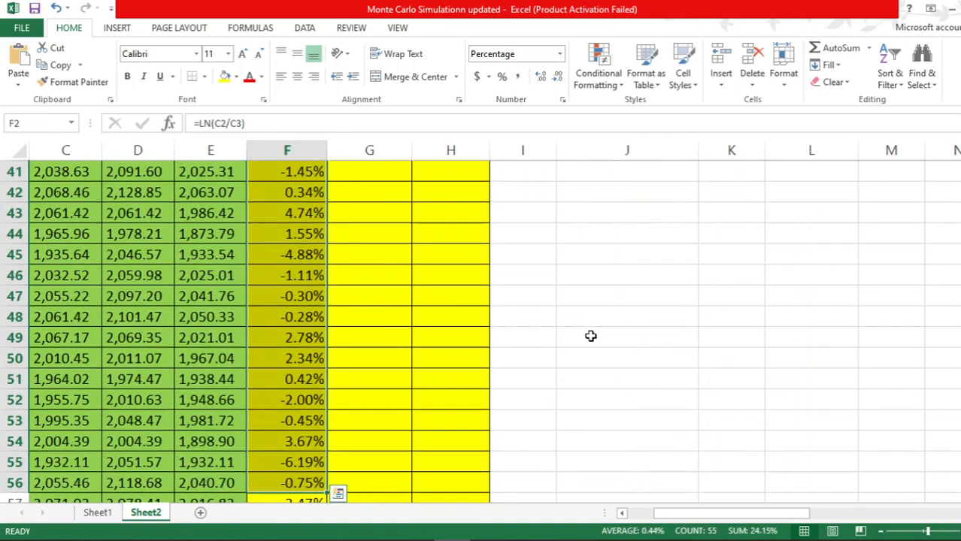
key("shift+Down")
key("shift+Down")
key("shift+Down")
key("shift+Down")
key("shift+Down")
key("shift+Down")
key("shift+Down")
key("shift+Down")
key("shift+Down")
key("shift+Down")
key("shift+Down")
key("shift+Down")
key("shift+Down")
key("shift+Down")
key("shift+Down")
key("shift+Down")
key("shift+Down")
key("shift+Down")
key("shift+Down")
key("shift+Down")
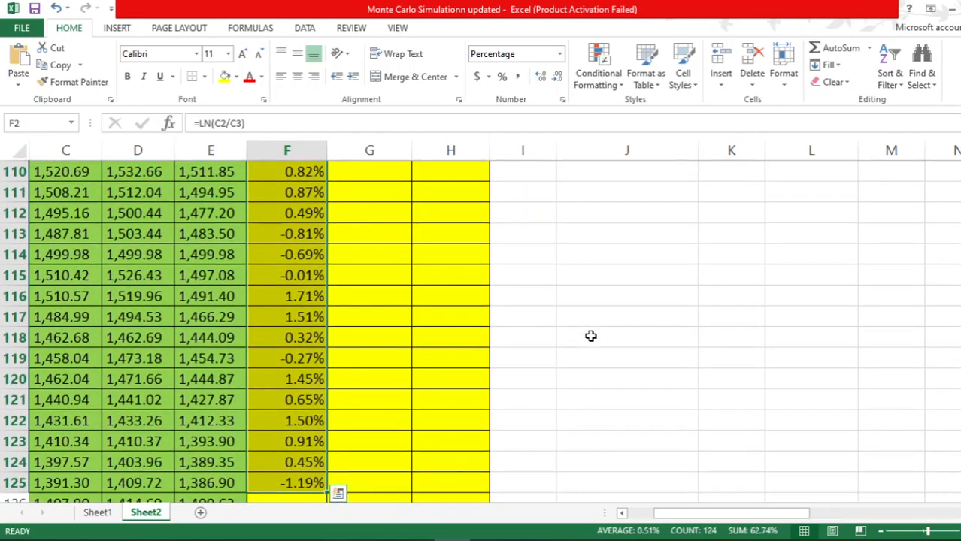
scroll(380, 339, "up", 20)
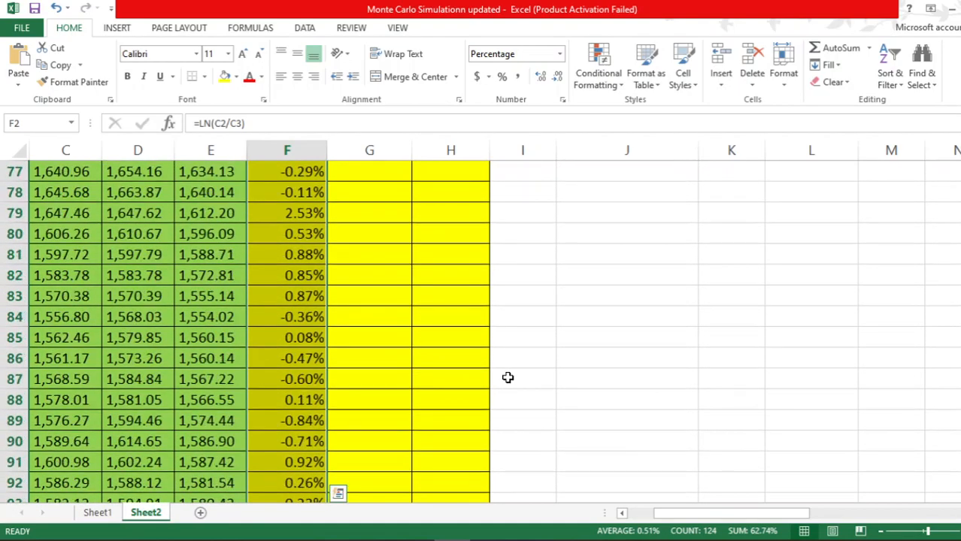
scroll(507, 375, "up", 6)
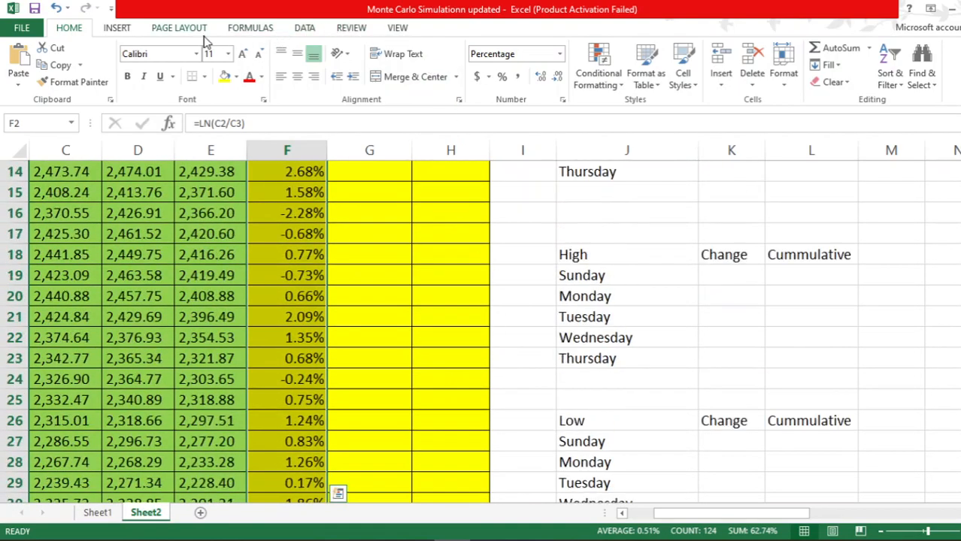
left_click(249, 29)
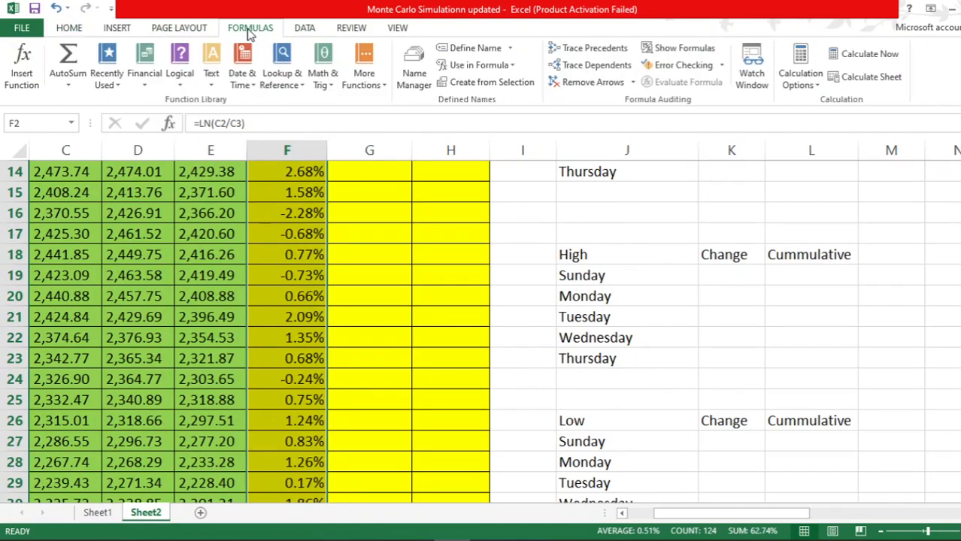
left_click(473, 50)
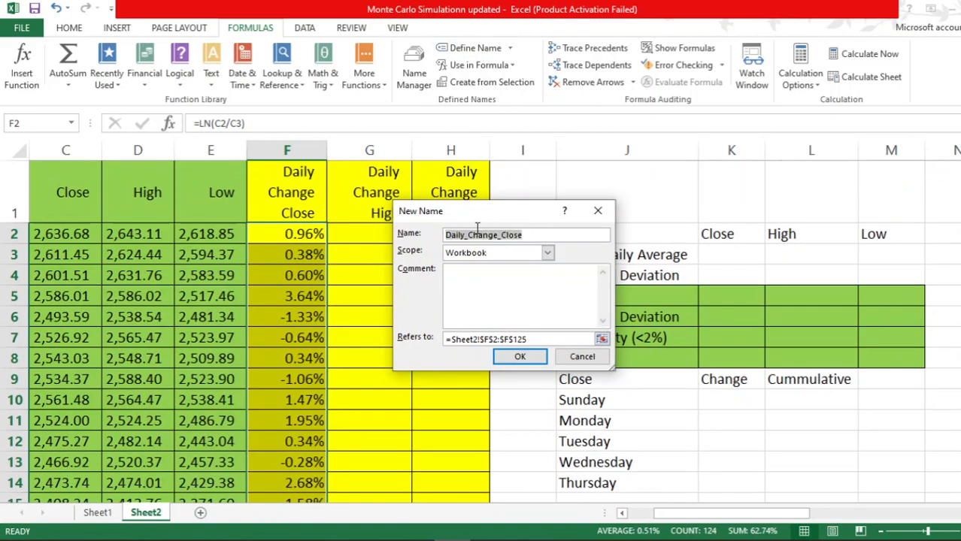
left_click(529, 236)
key("BackSpace")
key("BackSpace")
key("BackSpace")
key("BackSpace")
key("BackSpace")
key("BackSpace")
key("BackSpace")
key("BackSpace")
key("BackSpace")
key("BackSpace")
key("BackSpace")
key("BackSpace")
key("BackSpace")
key("BackSpace")
key("BackSpace")
key("BackSpace")
key("BackSpace")
key("BackSpace")
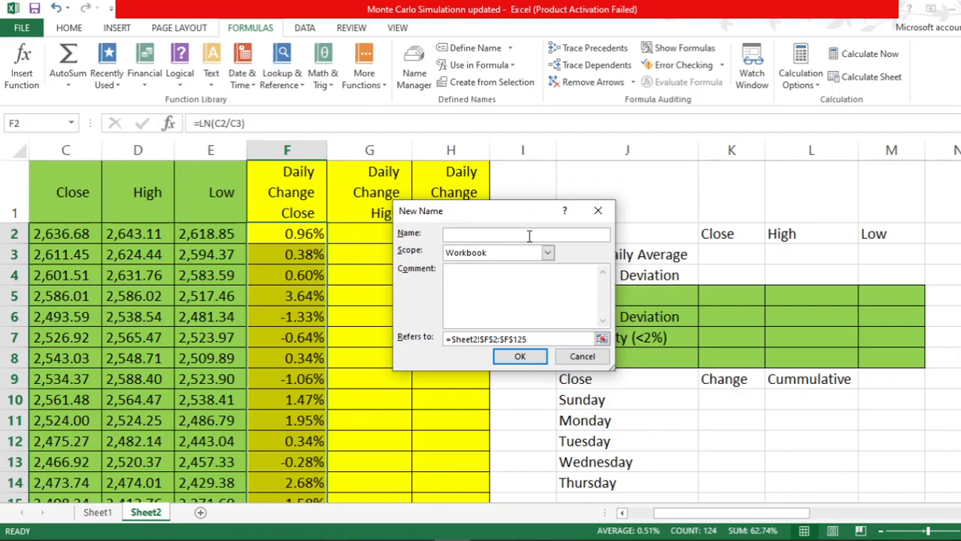
type("close1")
left_click(520, 357)
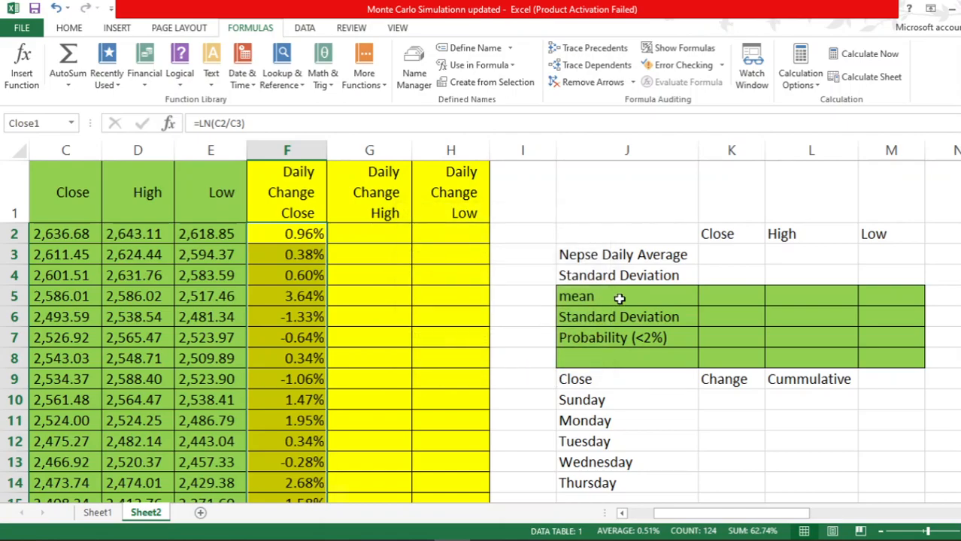
Enter =AVERAGE(Close1) in cell K3 as the Nepse Daily Average for Close.
left_click(715, 258)
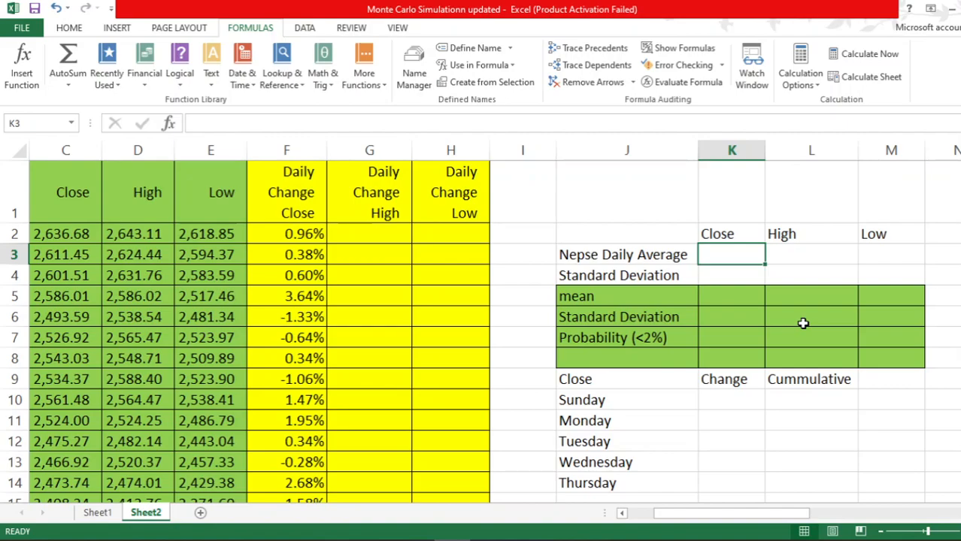
type("=Avera")
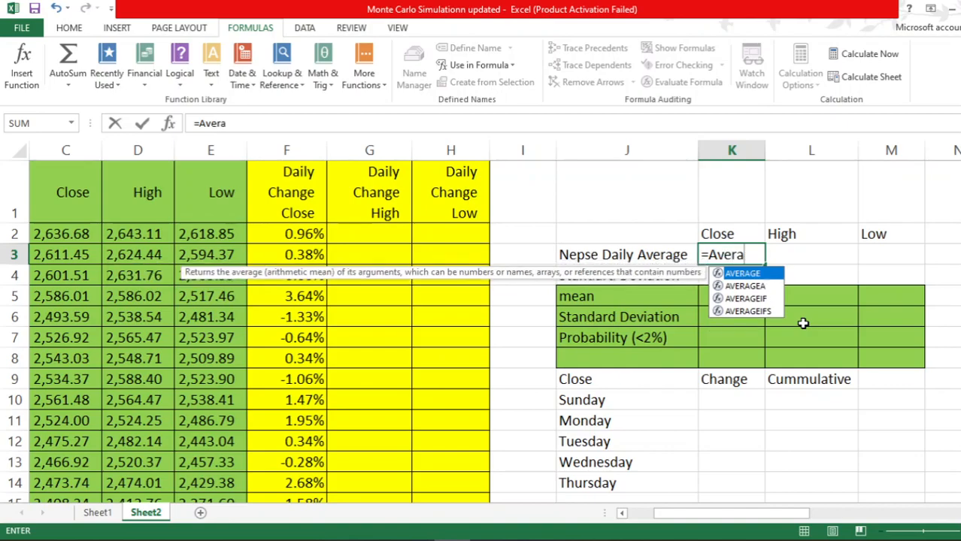
type("ge(clos")
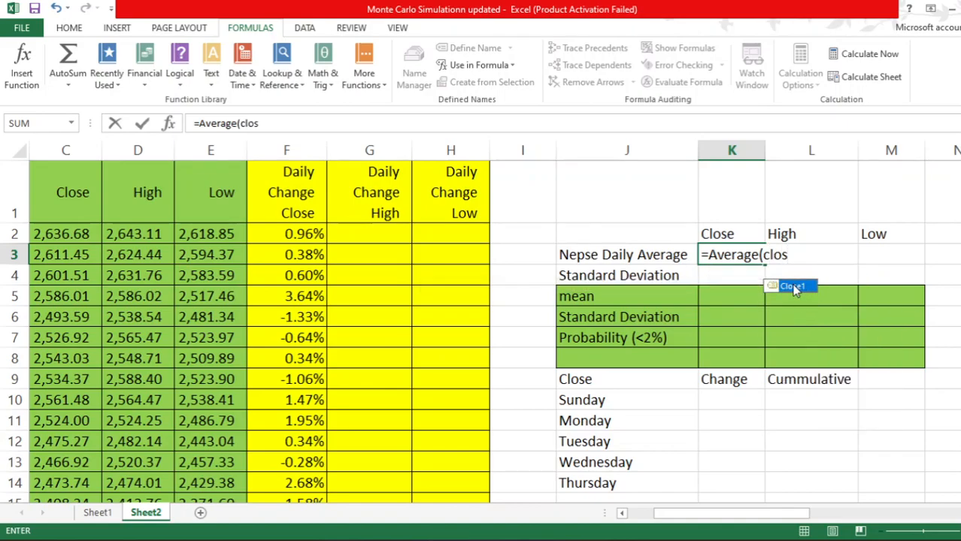
double_click(794, 289)
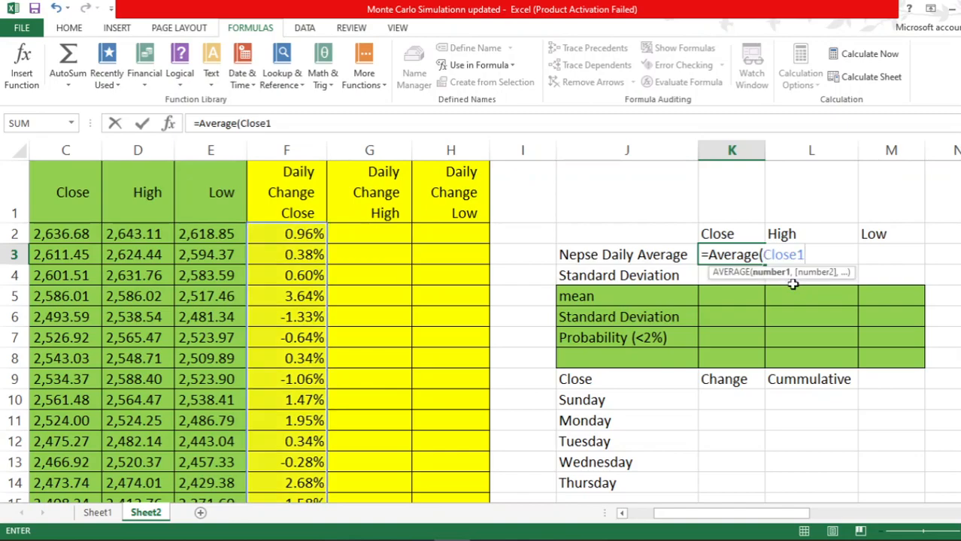
type(")")
key("Return")
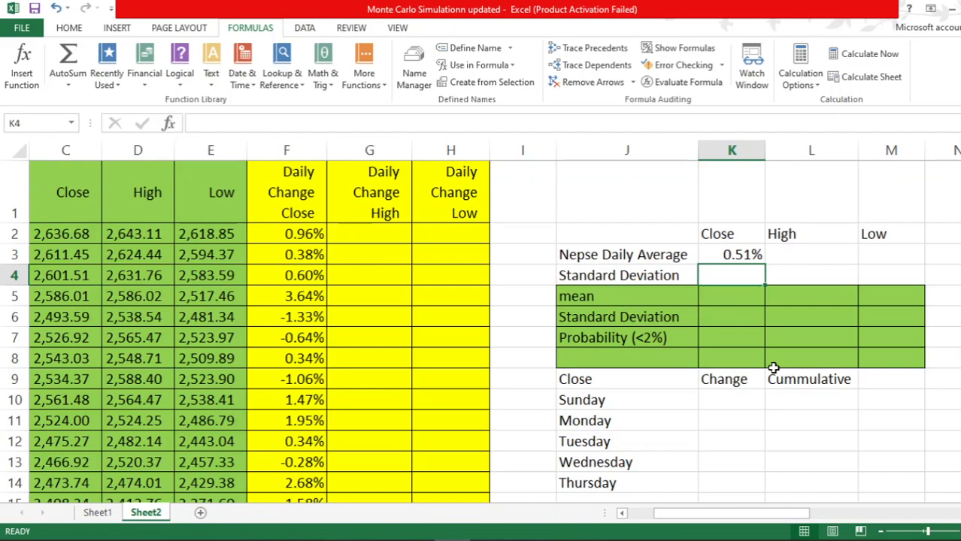
Enter =STDEV(Close1) in cell K4 as the Standard Deviation for Close.
type("=")
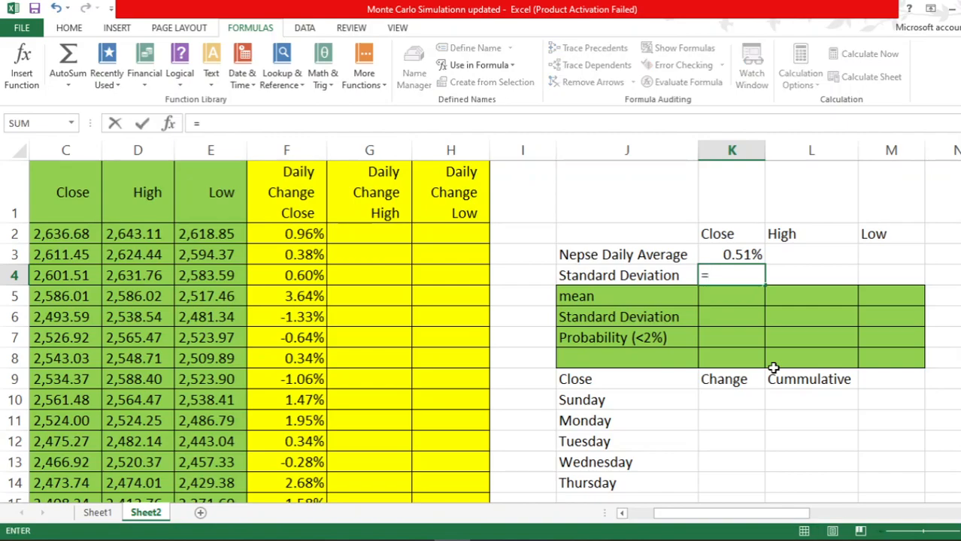
type("sd")
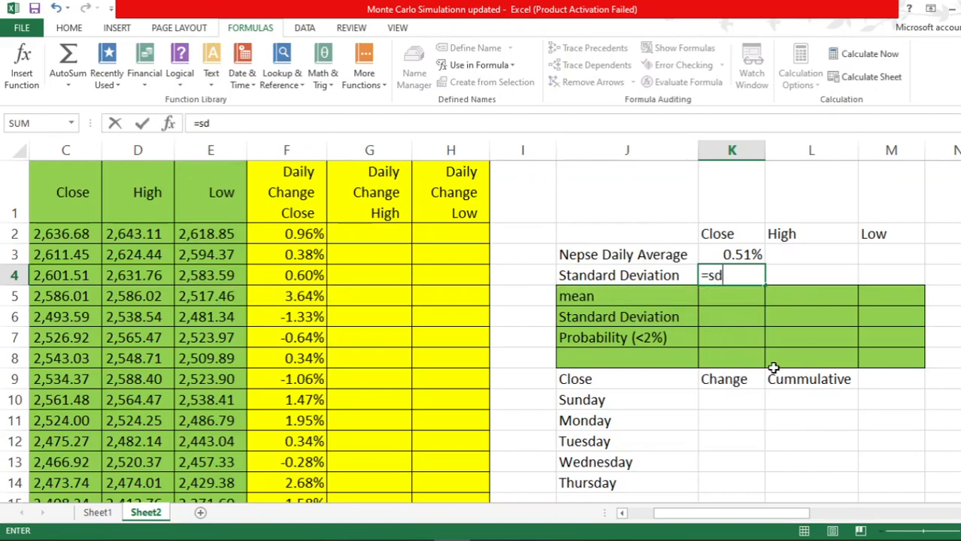
key("BackSpace")
type("t")
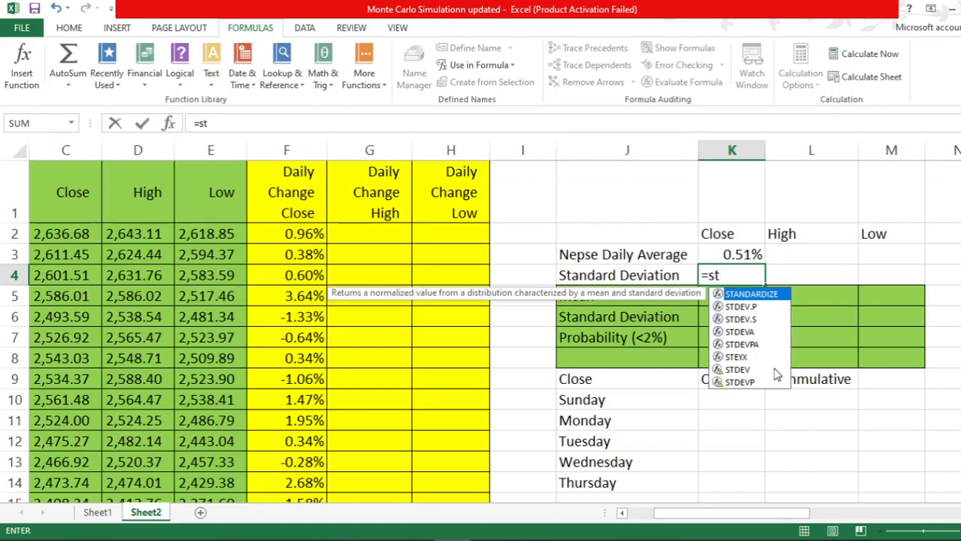
key("Down")
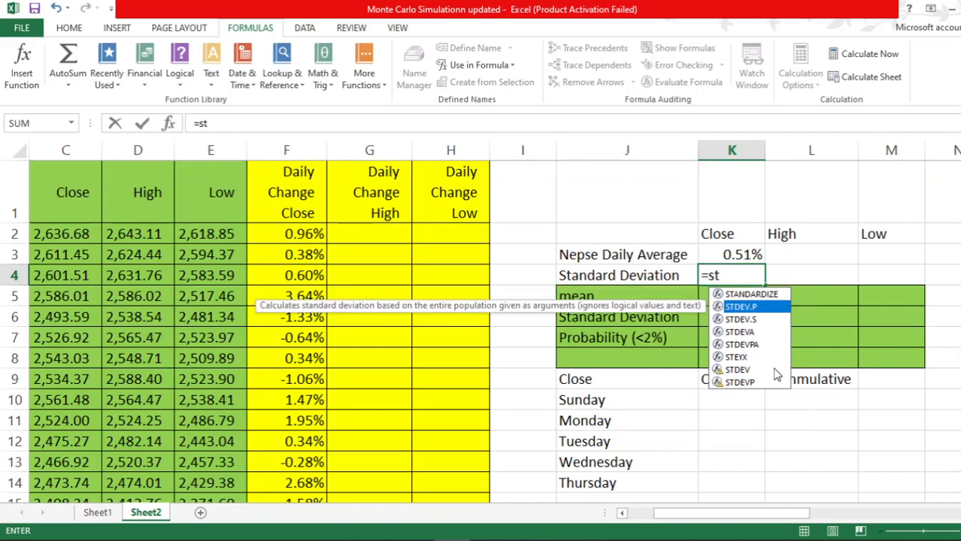
key("Tab")
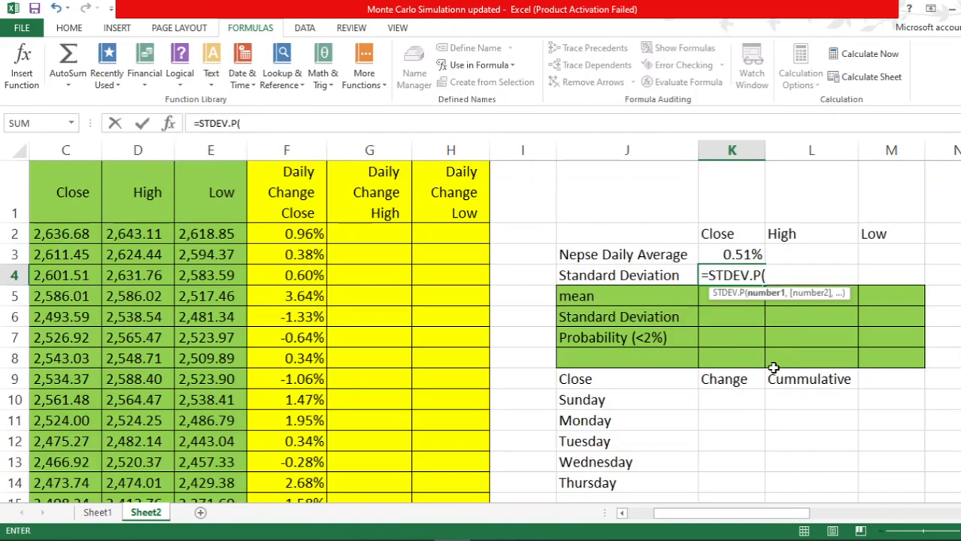
key("BackSpace")
key("BackSpace")
key("BackSpace")
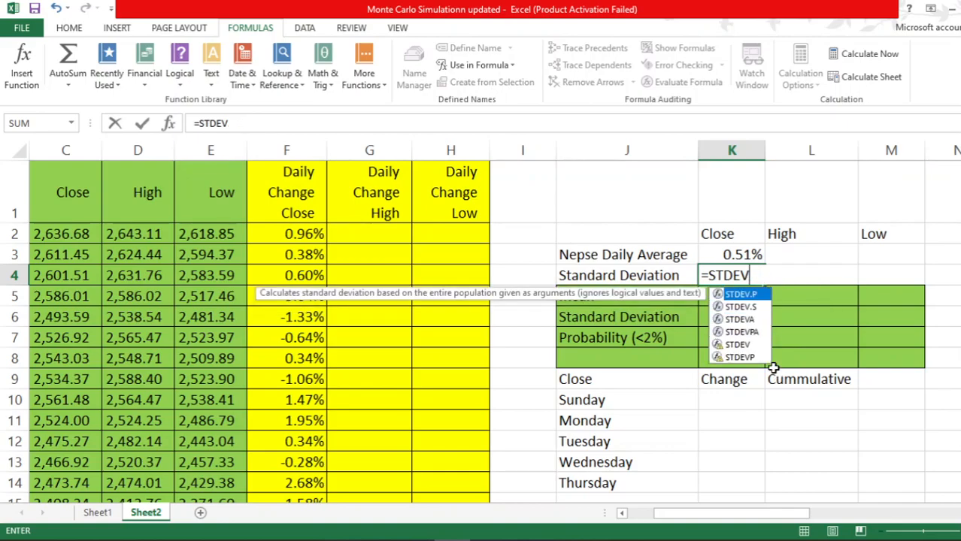
type("(")
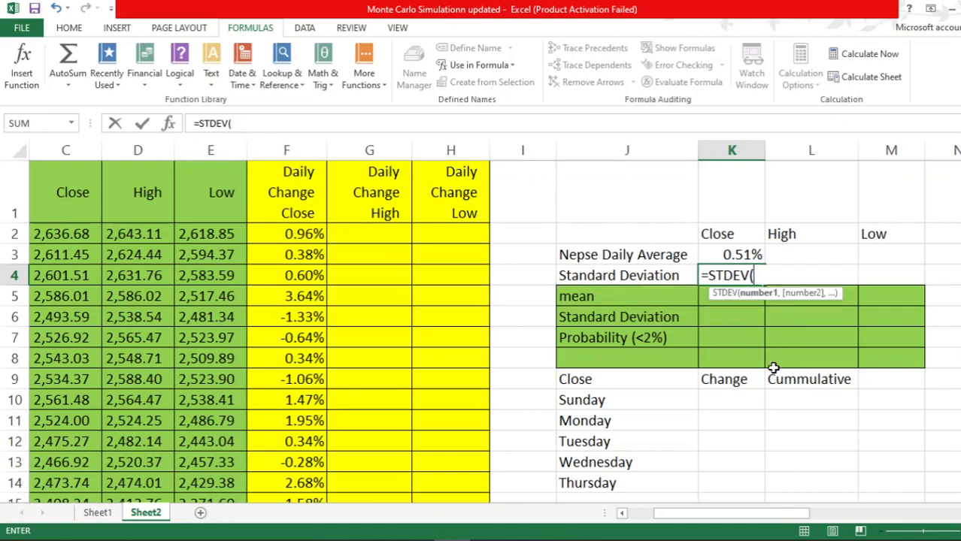
type("close")
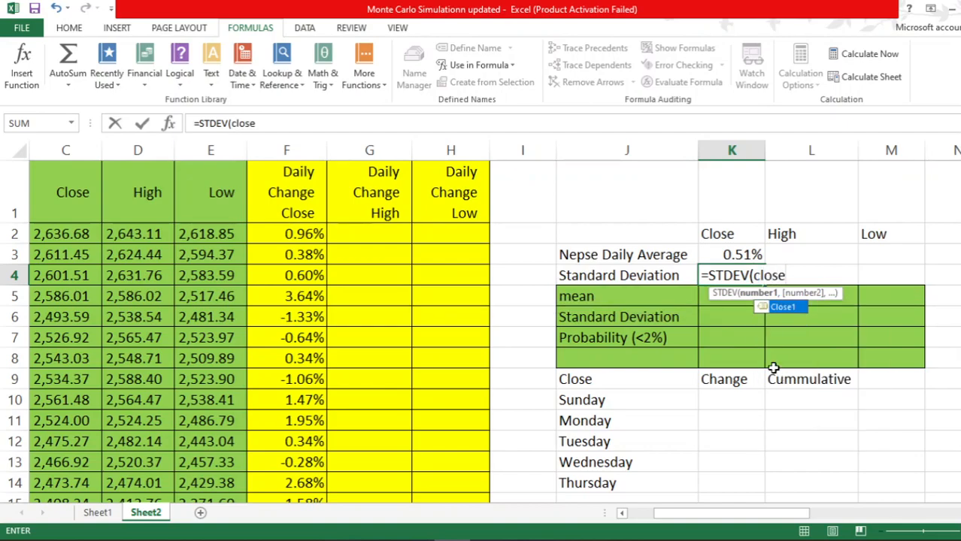
type("1)")
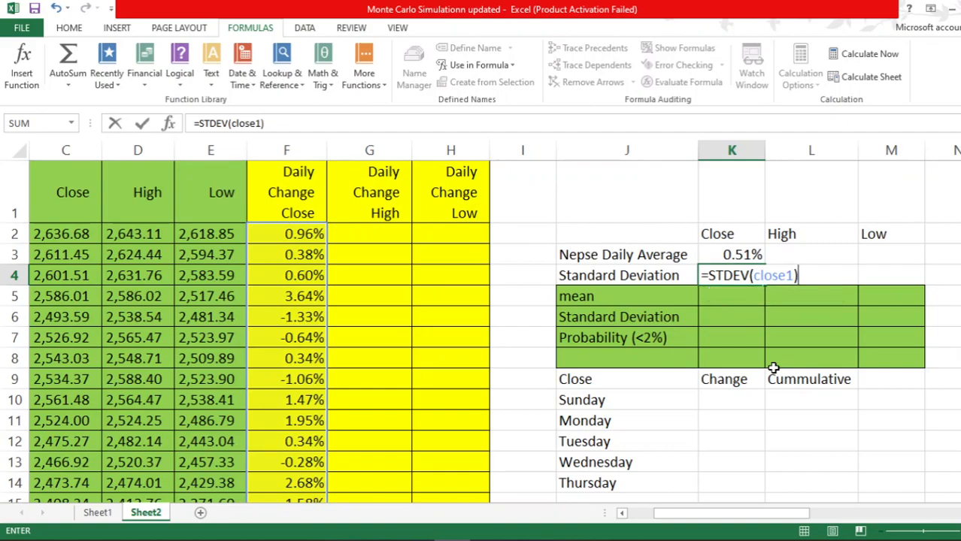
key("Return")
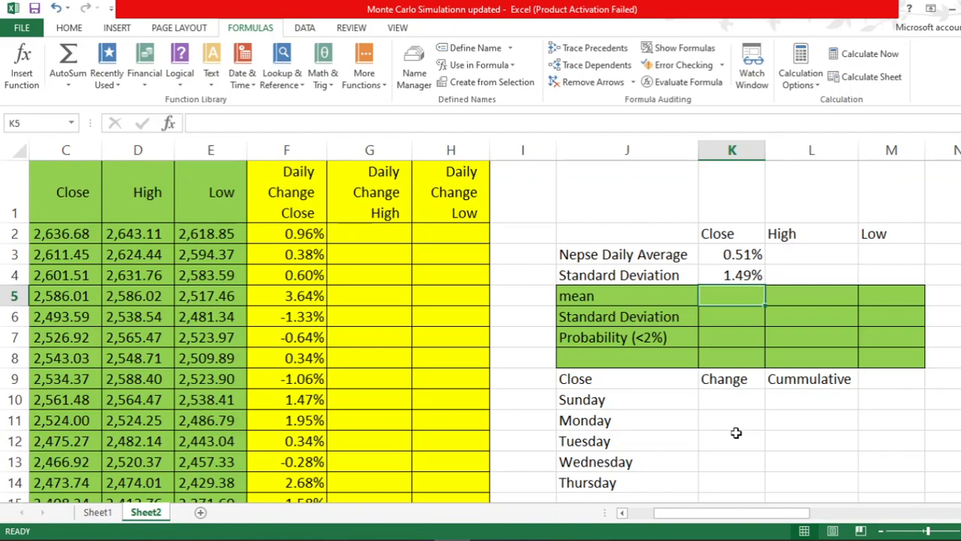
Select Sunday's Change cell K10 and look over the summary block and the weekday tables below it.
scroll(732, 414, "down", 2)
scroll(731, 415, "up", 2)
scroll(730, 444, "down", 1)
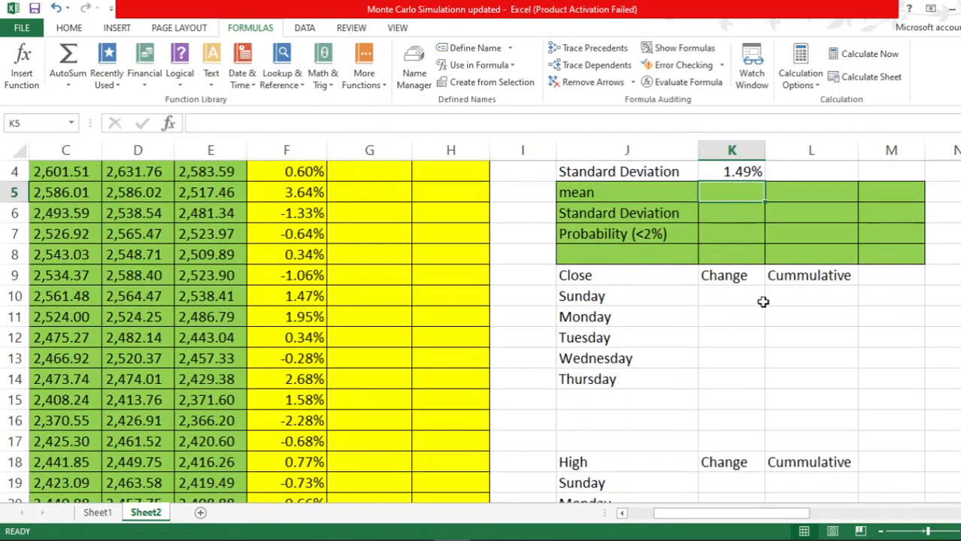
left_click(728, 299)
scroll(685, 424, "up", 1)
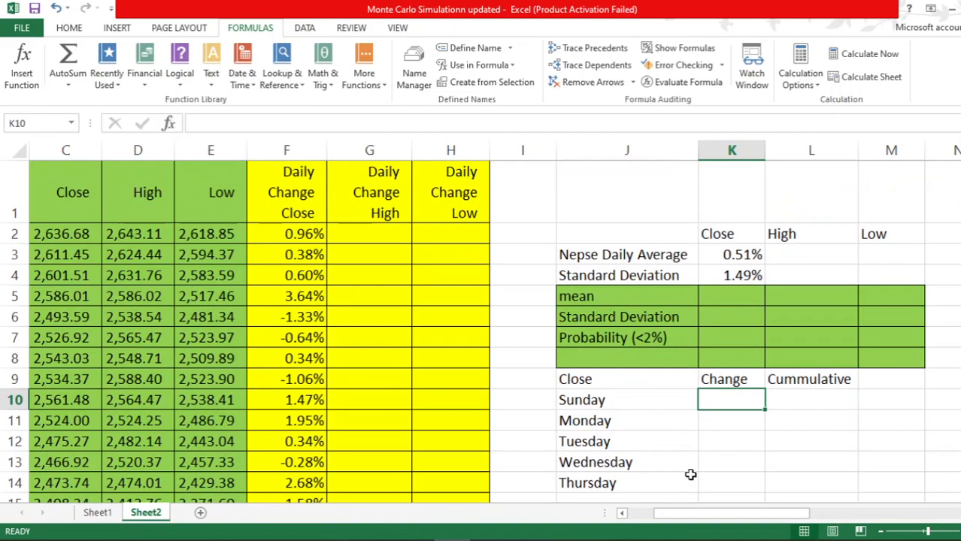
left_click_drag(660, 520, 720, 519)
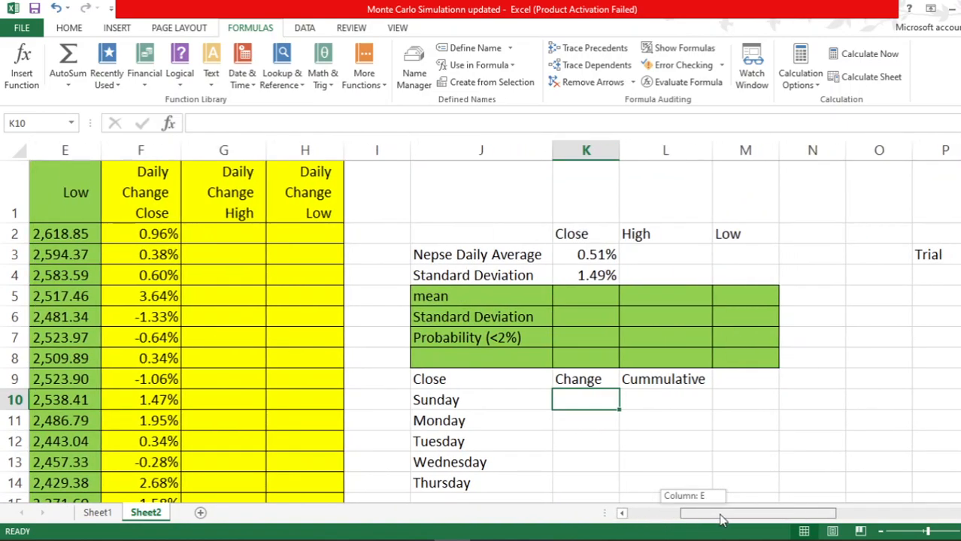
scroll(630, 402, "down", 1)
scroll(630, 402, "up", 1)
scroll(631, 402, "down", 1)
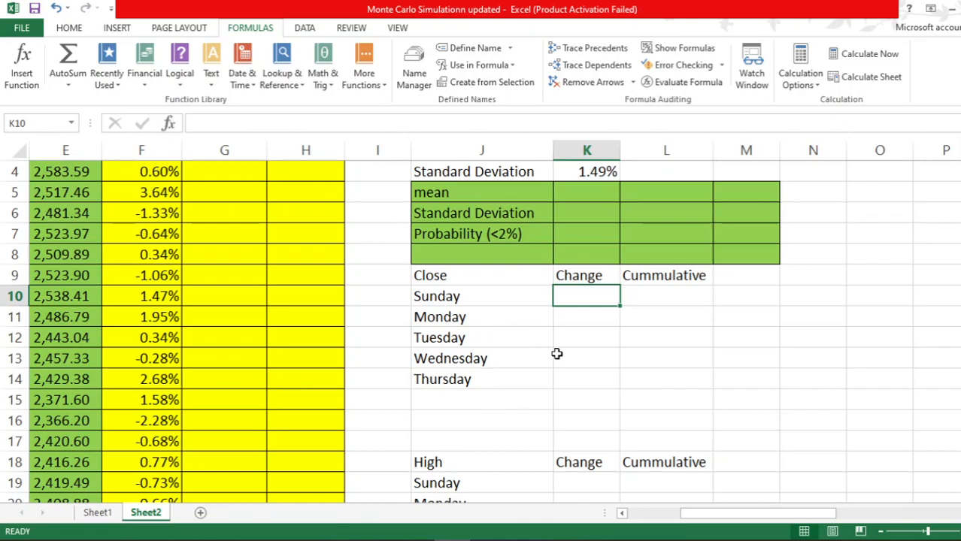
scroll(623, 331, "up", 1)
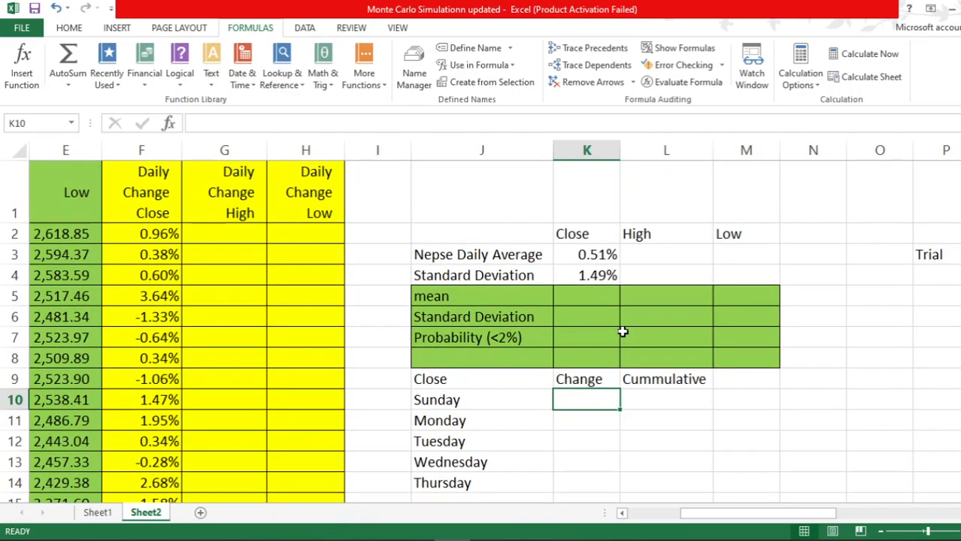
scroll(623, 331, "down", 1)
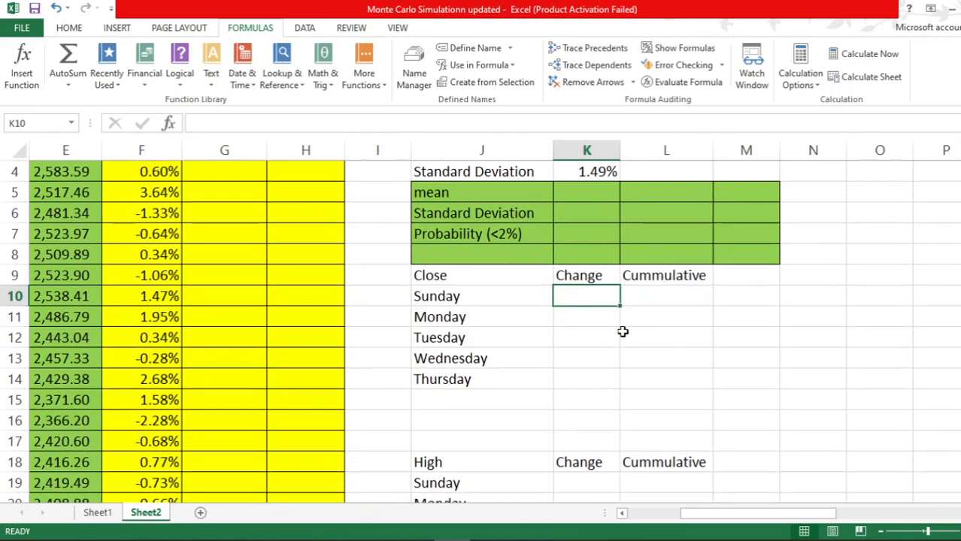
Enter =NORMINV(RAND(),K3,K4) in cell K10 as Sunday's simulated Close change.
type("=")
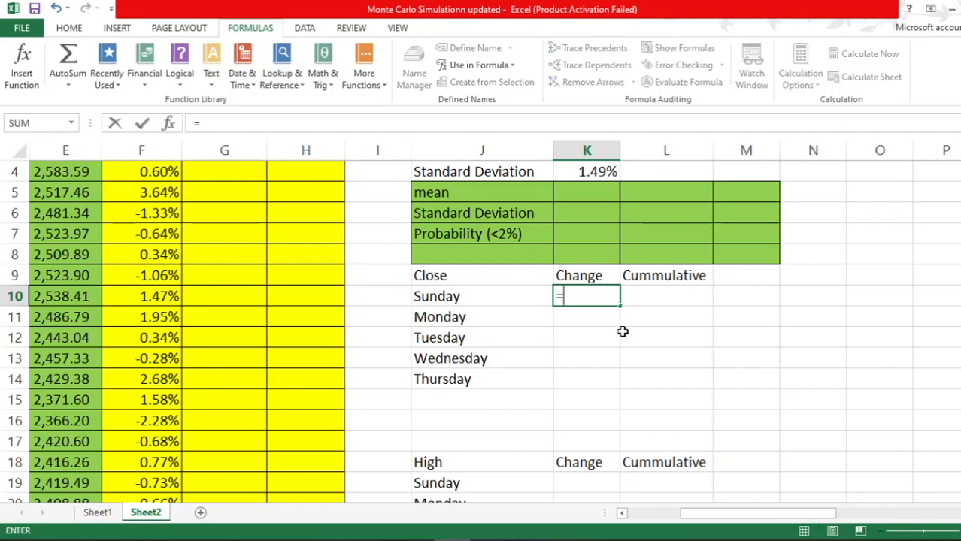
type("norm")
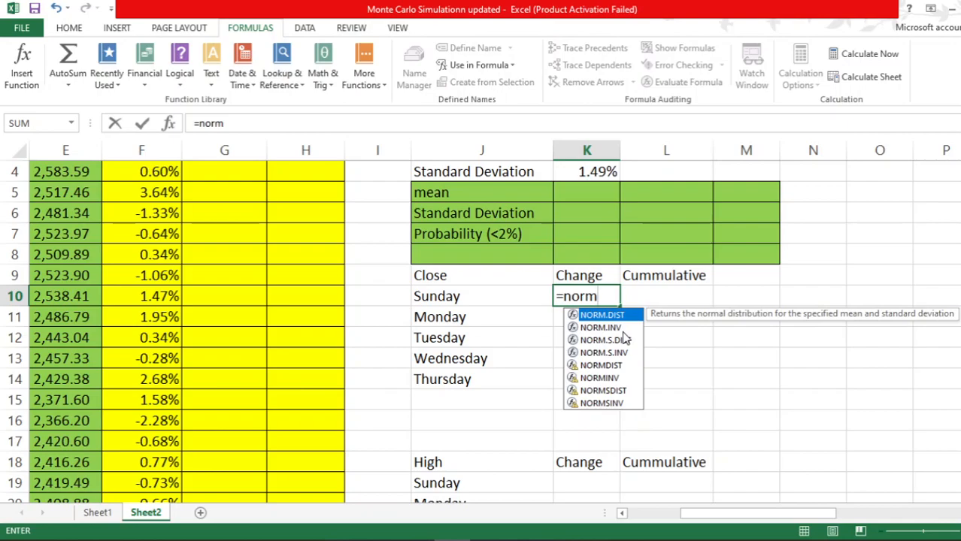
type("inv")
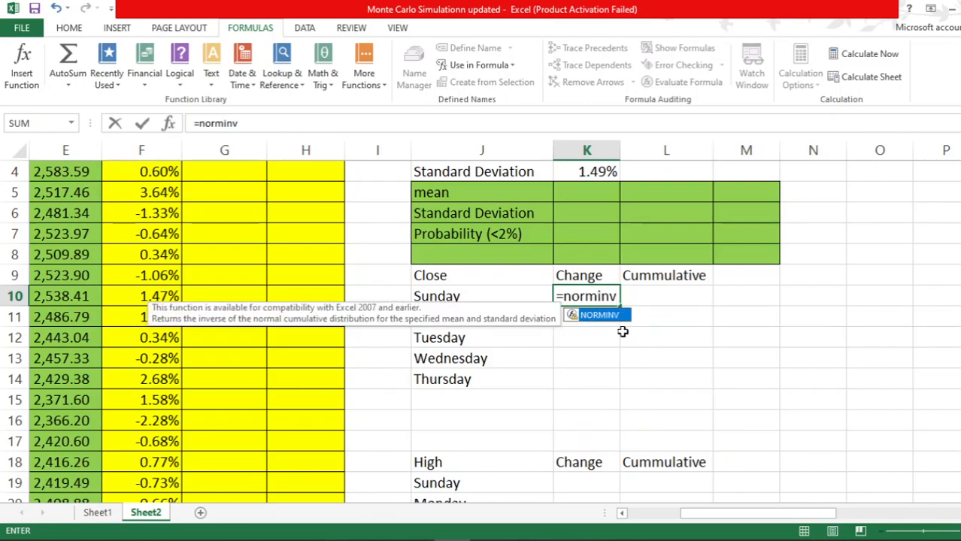
type("(")
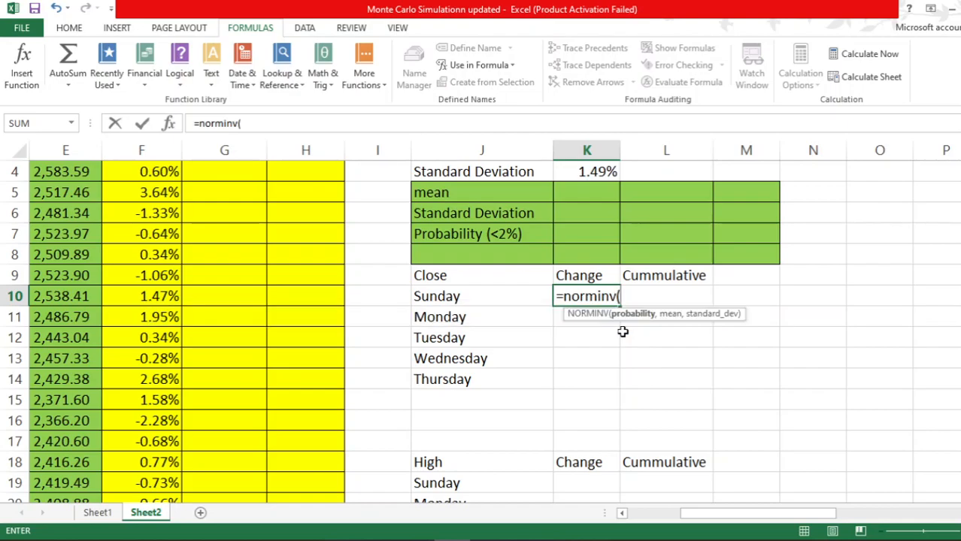
type("r")
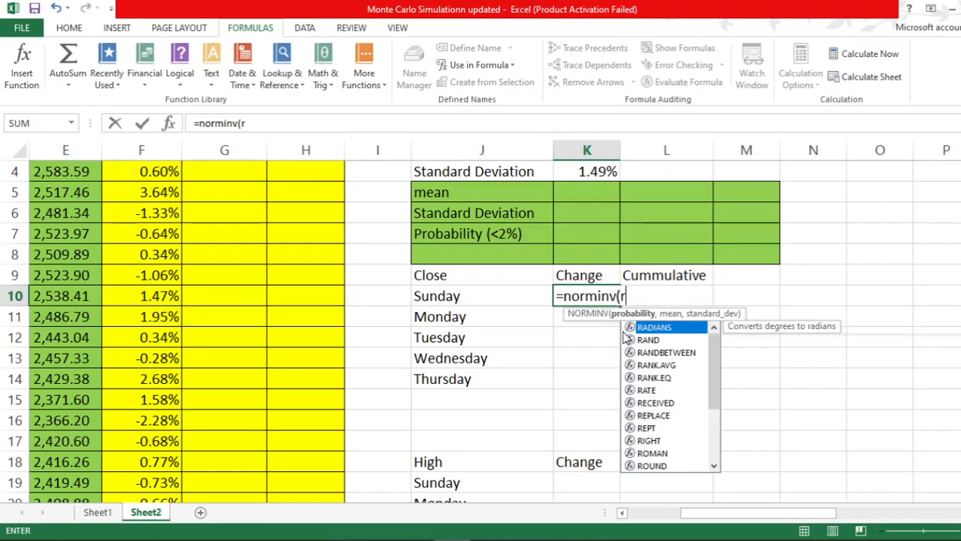
type("snd")
key("BackSpace")
key("BackSpace")
key("BackSpace")
type("a")
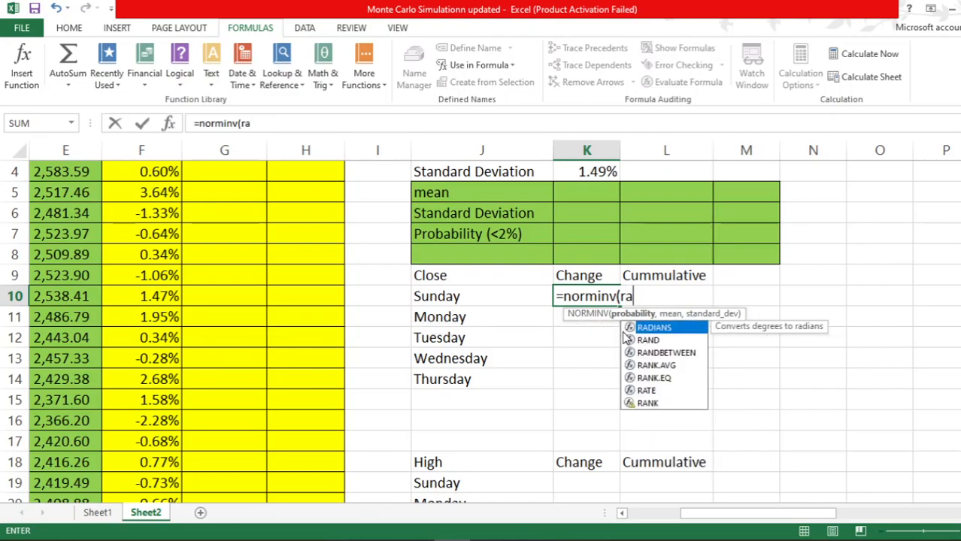
type("nd")
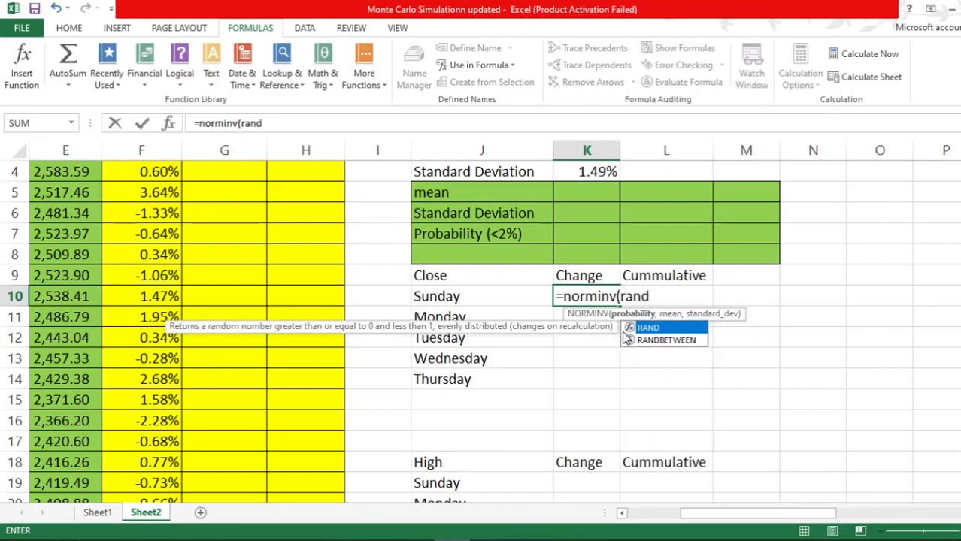
type("()")
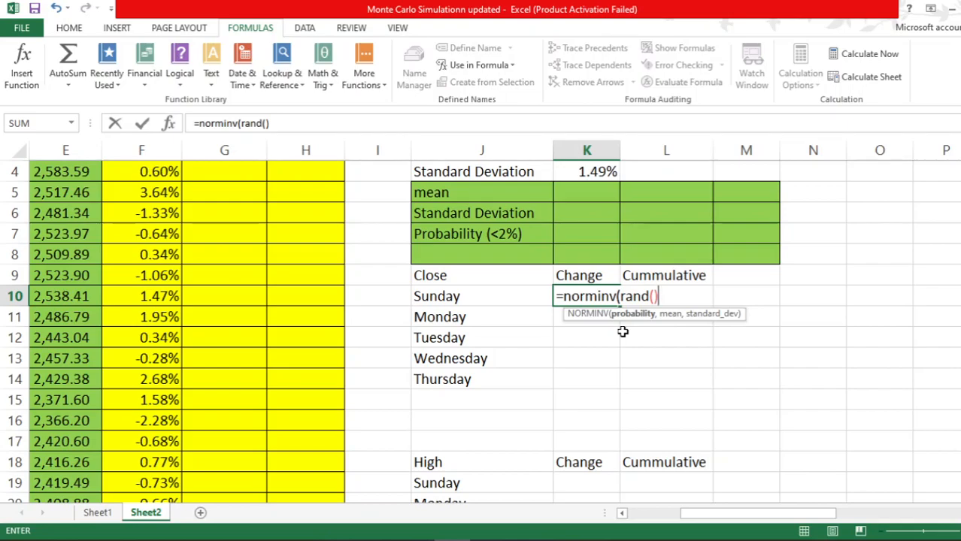
type(",")
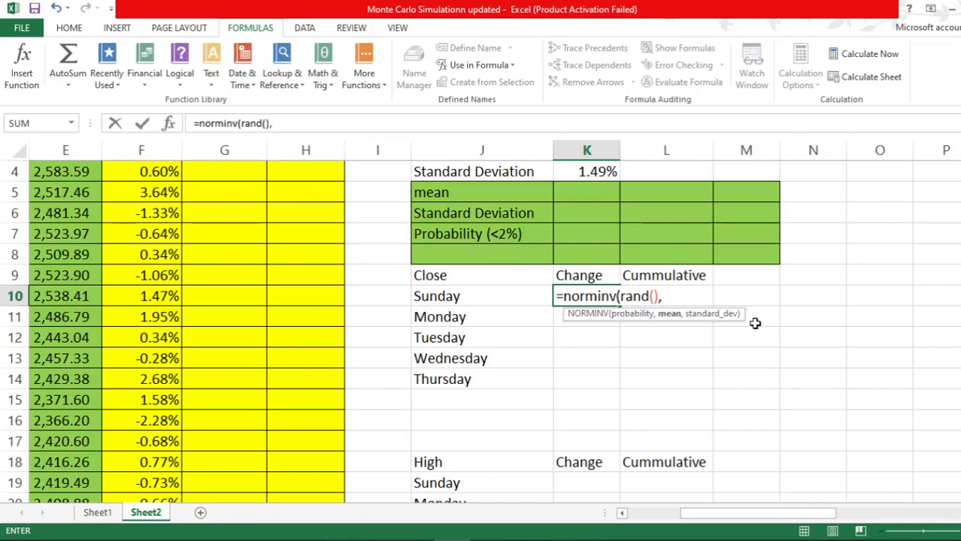
scroll(752, 323, "up", 1)
left_click(594, 257)
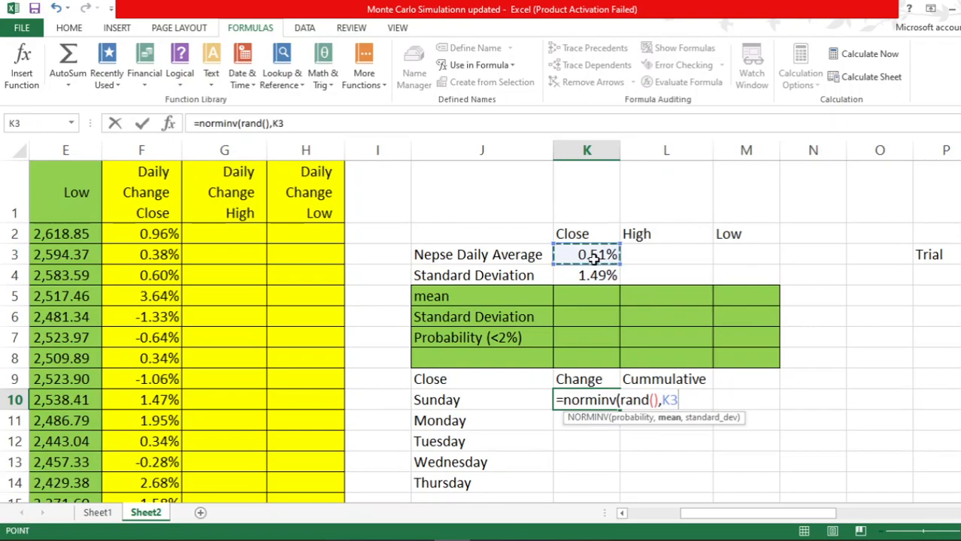
type(",")
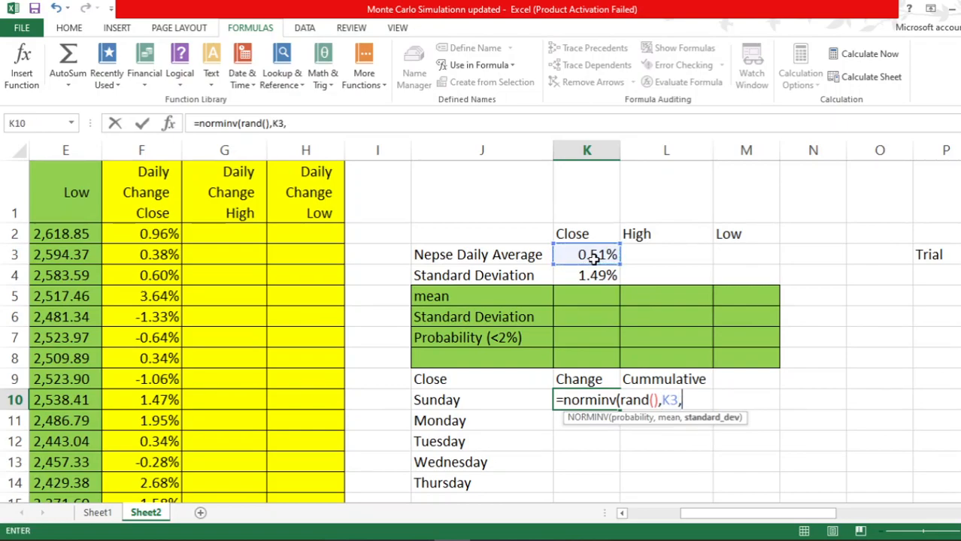
left_click(606, 276)
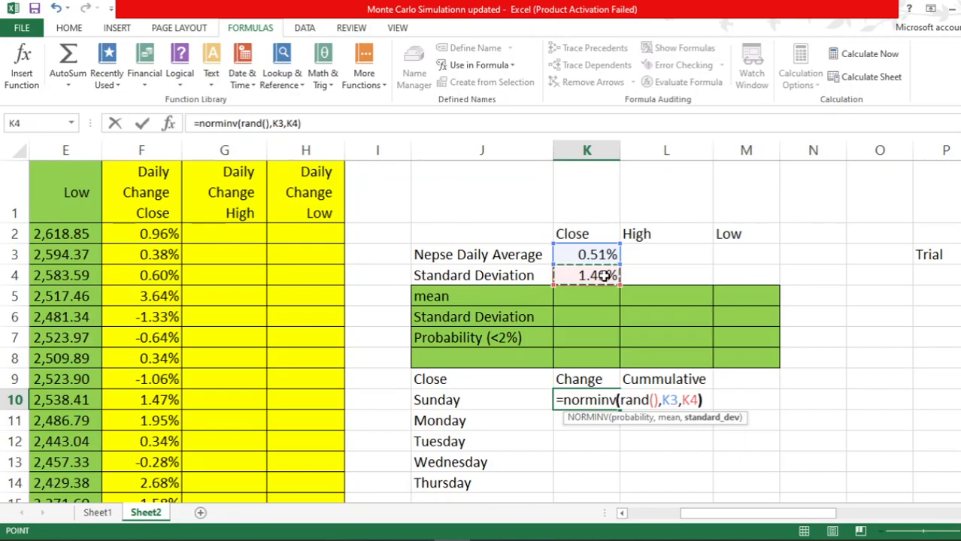
type(")")
key("Return")
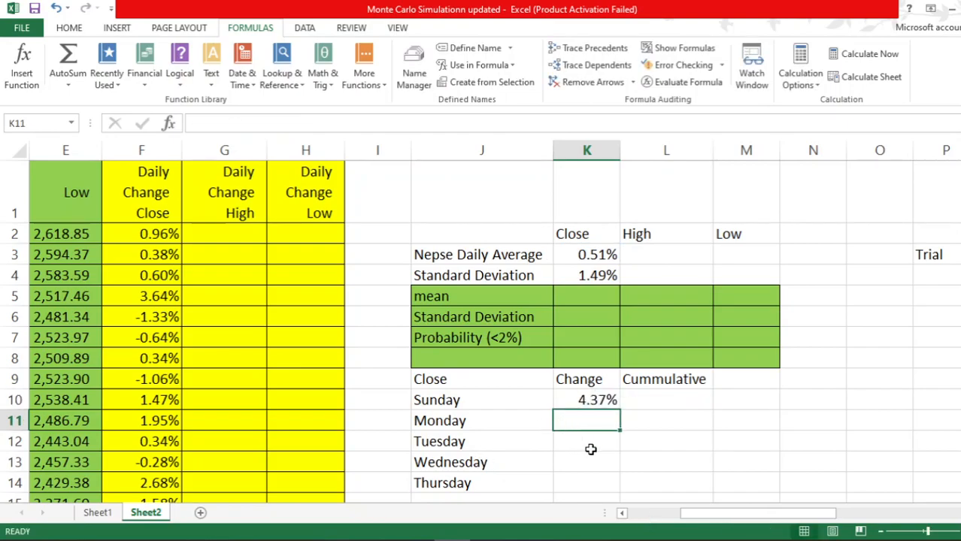
Review the formula in Sunday's Change cell K10 against the average and standard deviation cells and the empty Monday cell.
scroll(562, 416, "down", 1)
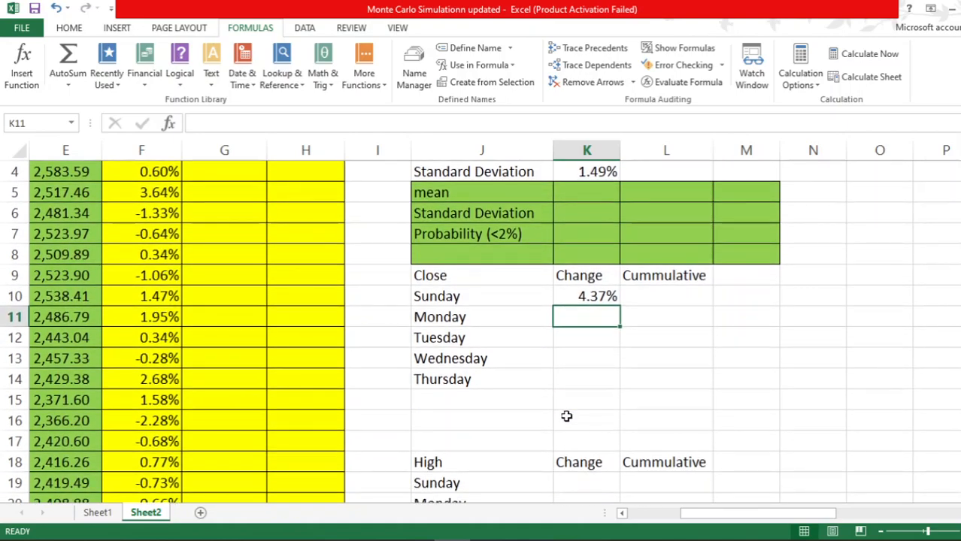
left_click(585, 295)
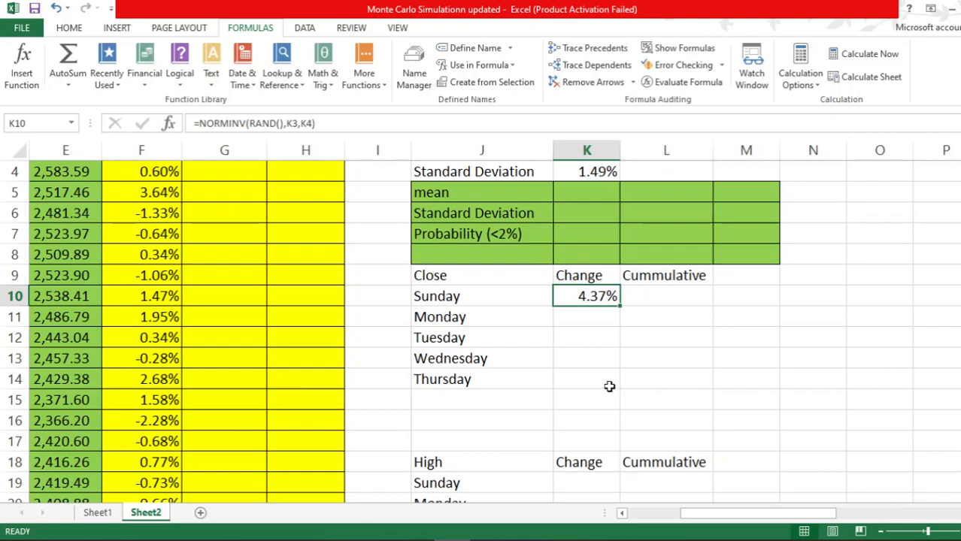
scroll(570, 382, "up", 1)
scroll(571, 383, "down", 1)
scroll(574, 386, "up", 1)
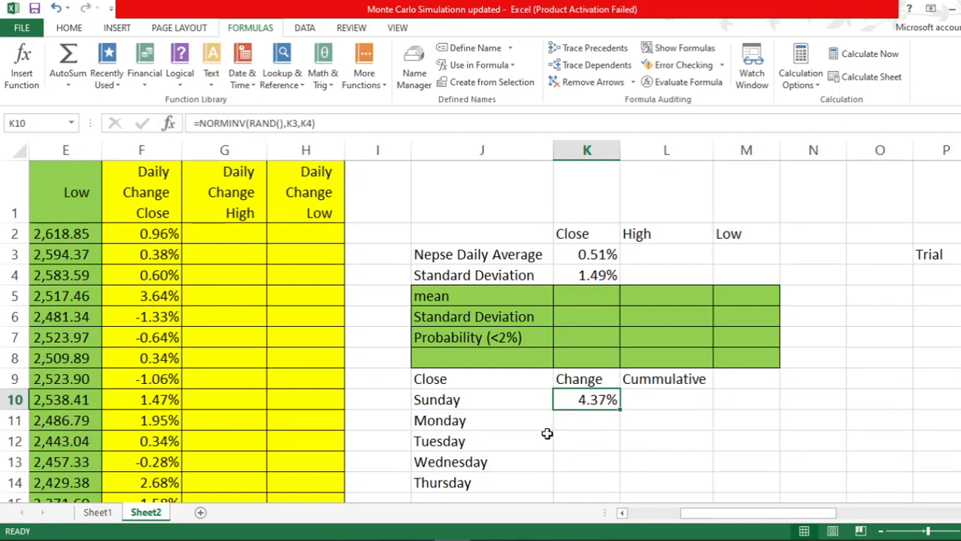
scroll(602, 419, "down", 1)
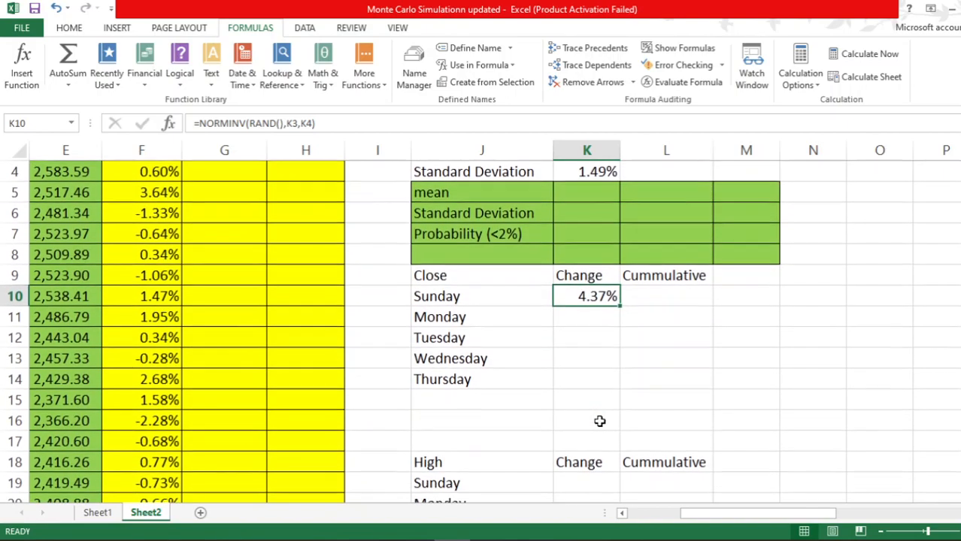
left_click(584, 318)
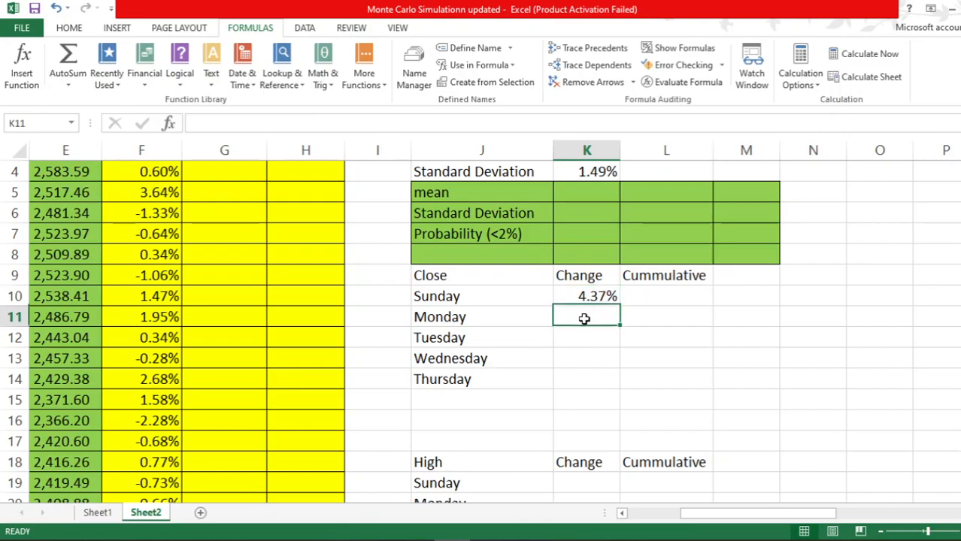
left_click(588, 296)
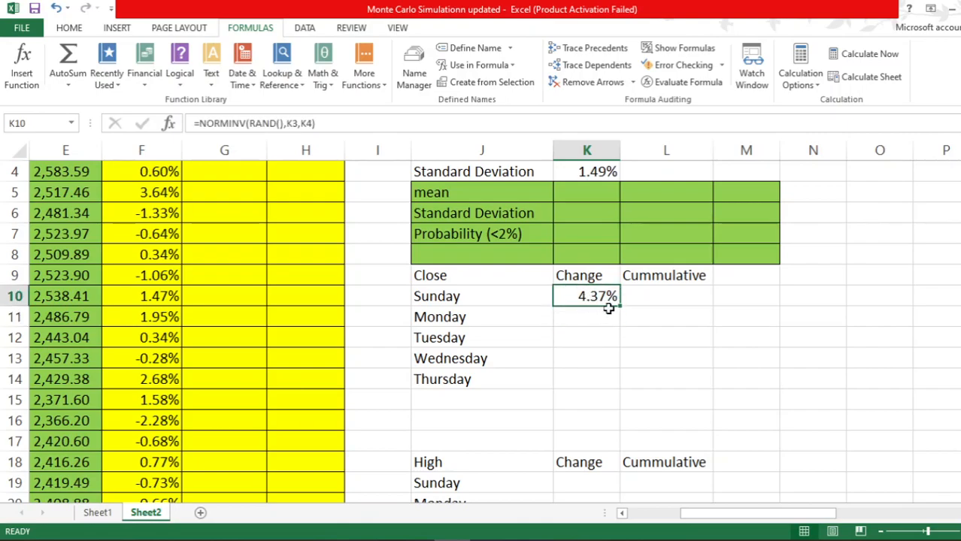
left_click_drag(621, 306, 619, 308)
scroll(587, 347, "up", 1)
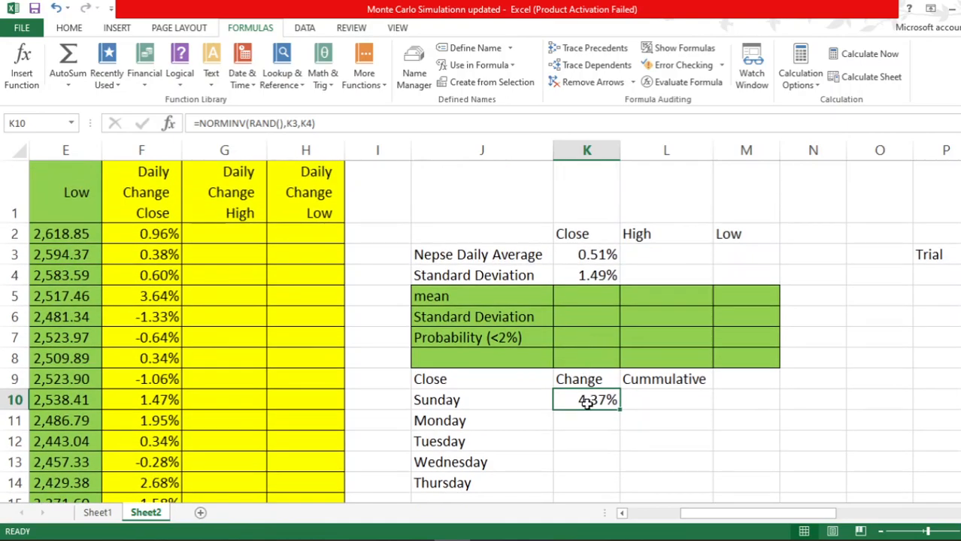
scroll(534, 433, "down", 1)
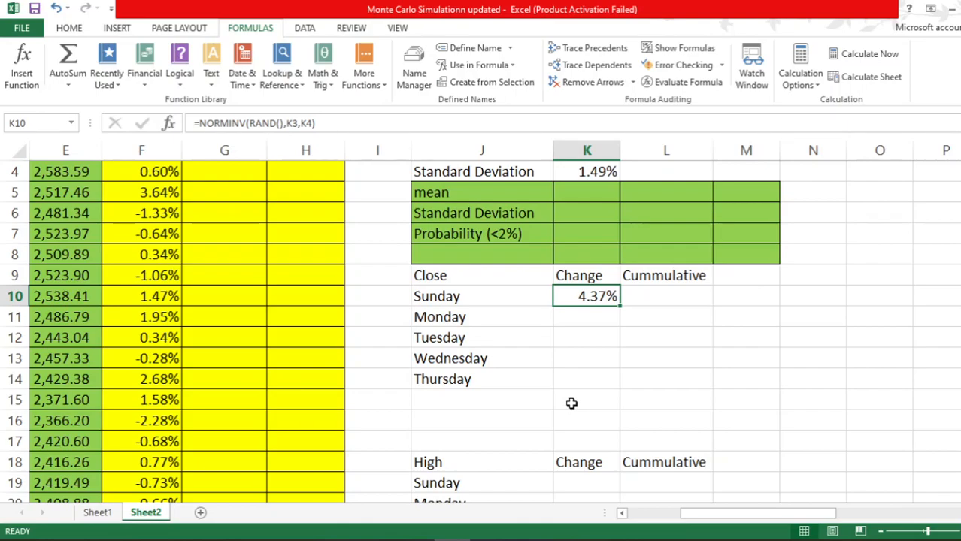
Make the average reference absolute in Sunday's Change cell K10, so the formula reads =NORMINV(RAND(),$K$3,K4).
left_click(588, 321)
left_click(592, 296)
scroll(596, 316, "up", 1)
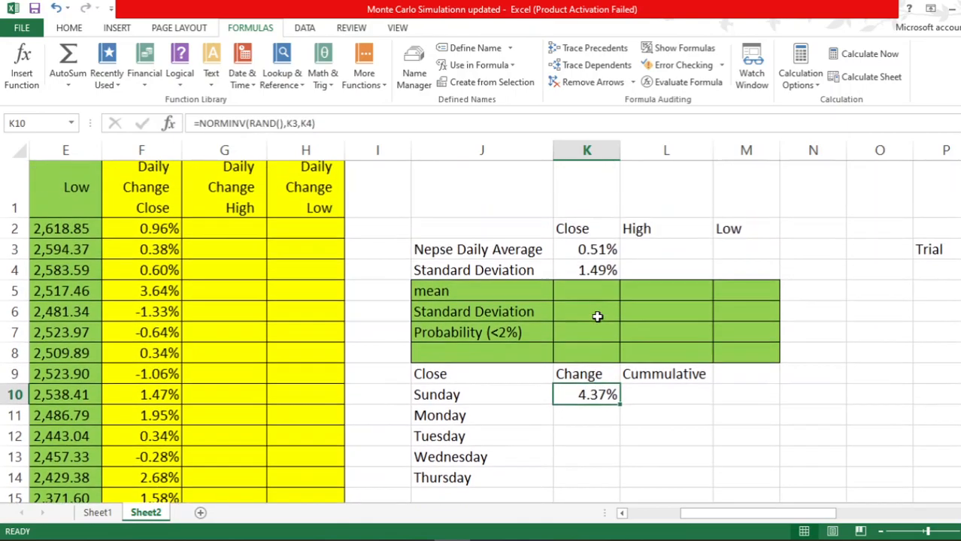
left_click(295, 125)
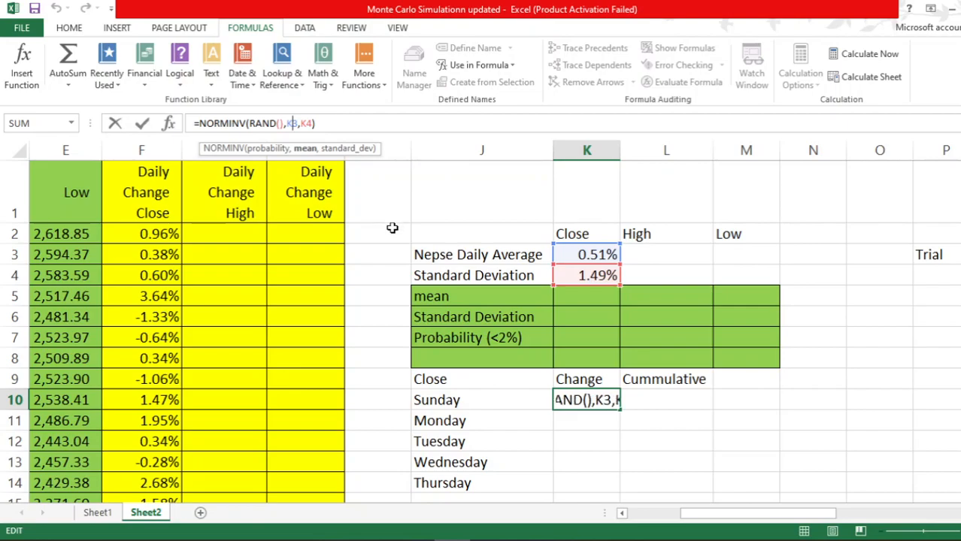
key("F4")
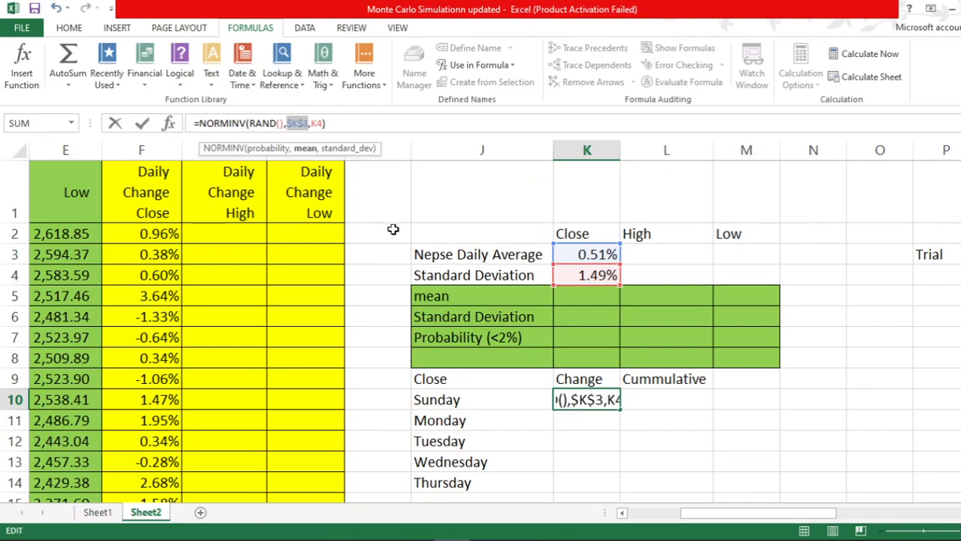
left_click(318, 124)
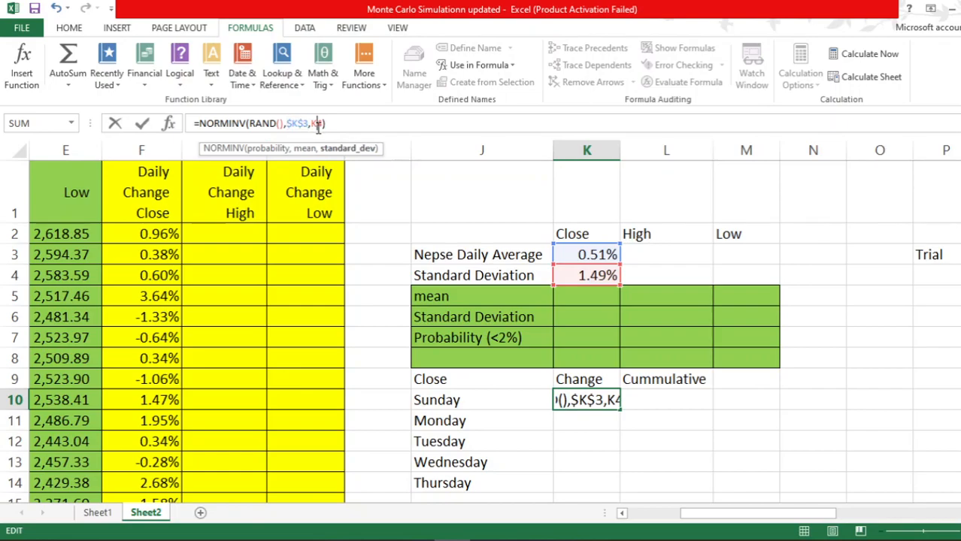
key("F4")
left_click(730, 418)
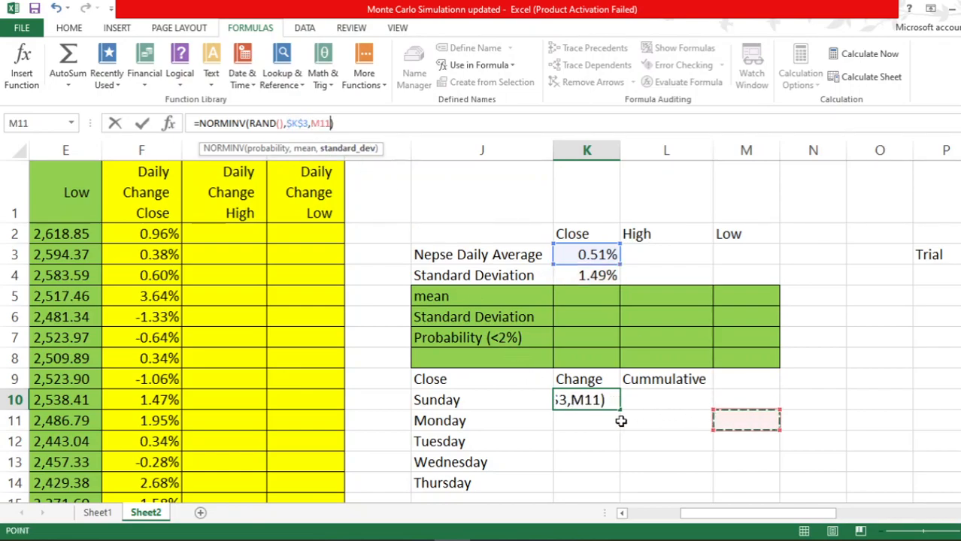
left_click(601, 428)
left_click(679, 435)
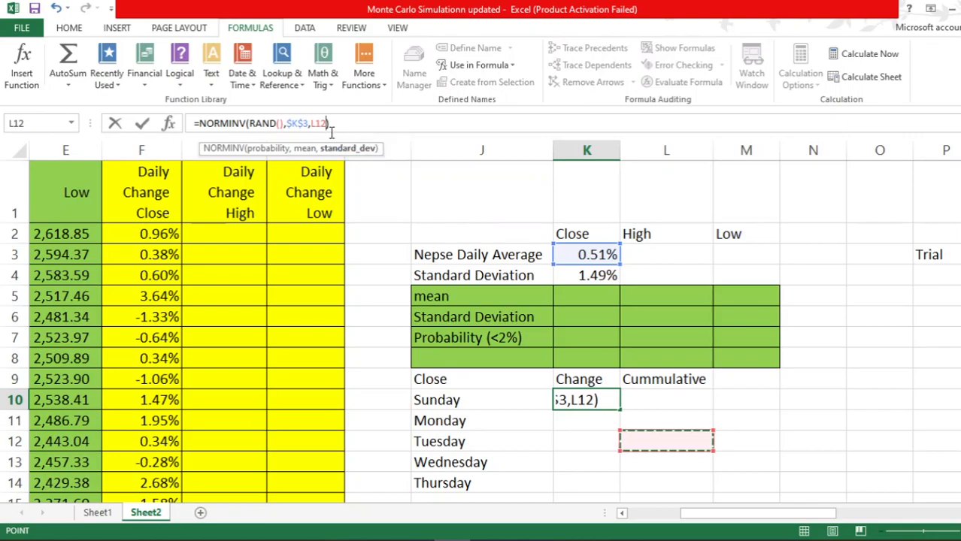
left_click(582, 275)
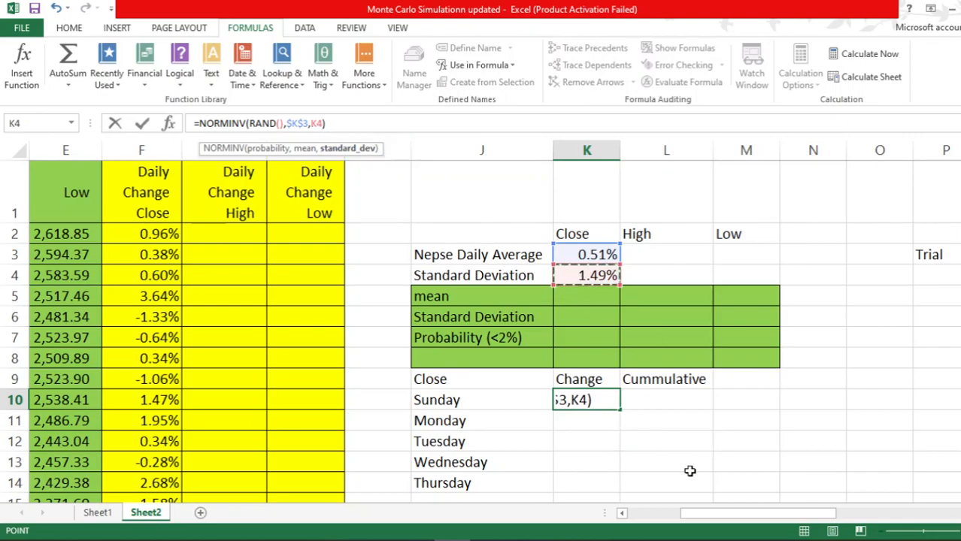
key("ctrl+Return")
Fill Sunday's Change formula from K10 down through Thursday's cell K14.
left_click(584, 423)
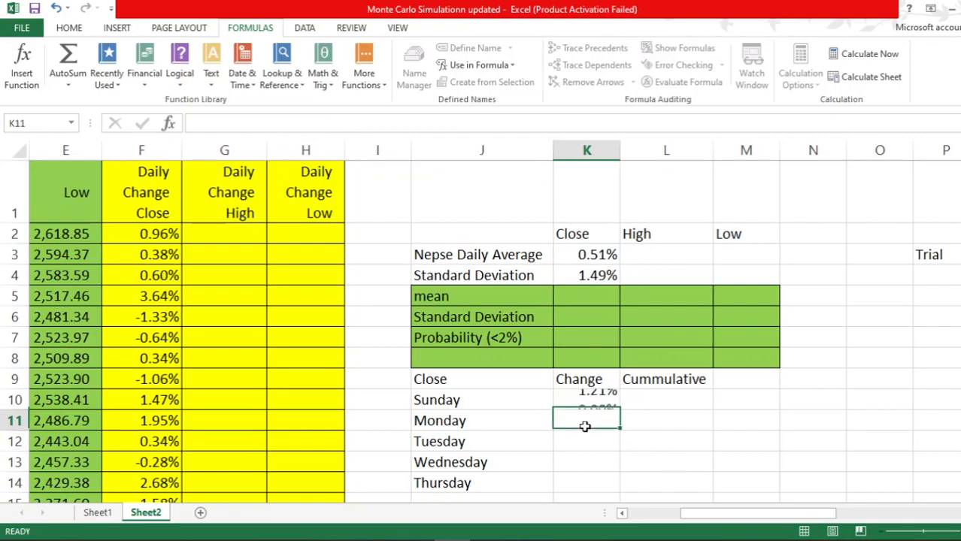
left_click(593, 406)
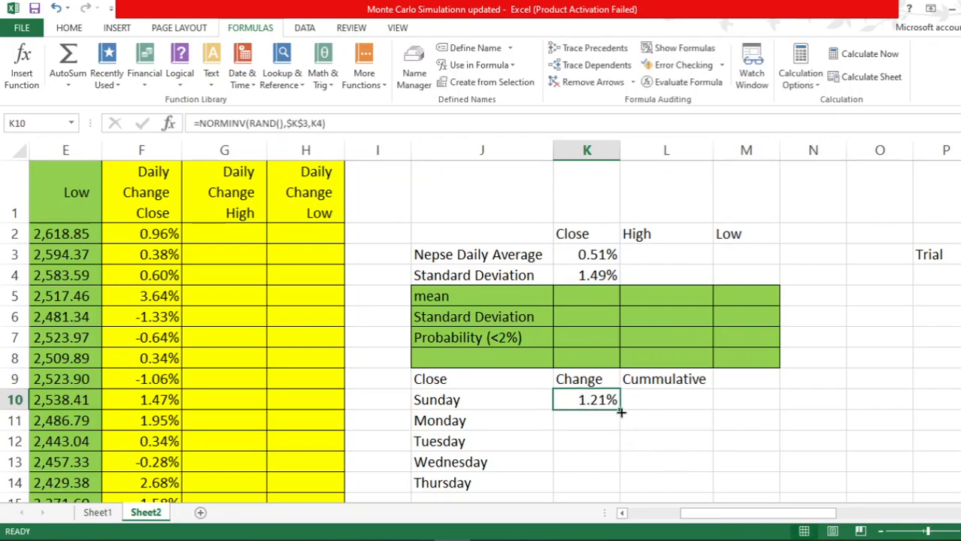
key("F9")
scroll(619, 412, "down", 1)
left_click_drag(618, 303, 622, 394)
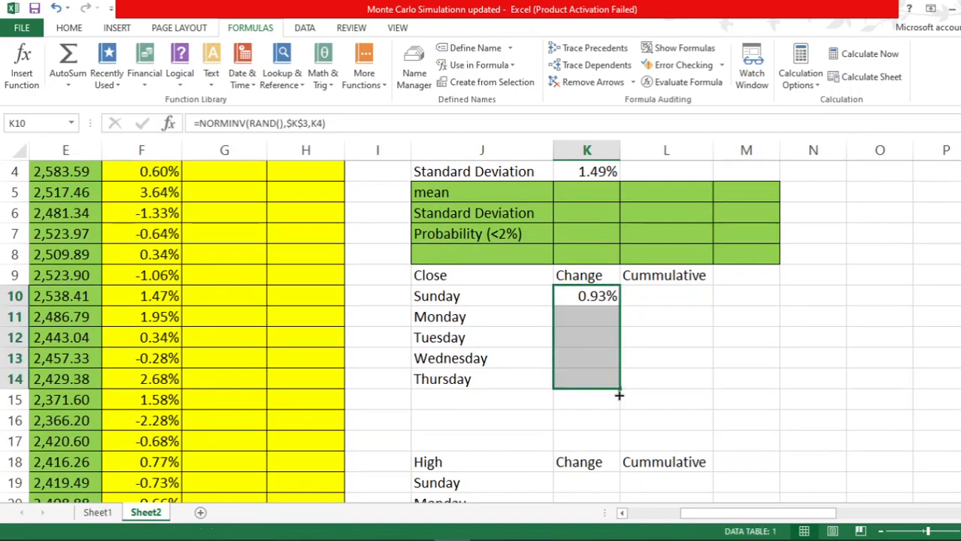
left_click(692, 355)
Try making the standard deviation reference absolute as $K$5 in Monday's Change formula in cell K11.
left_click(590, 316)
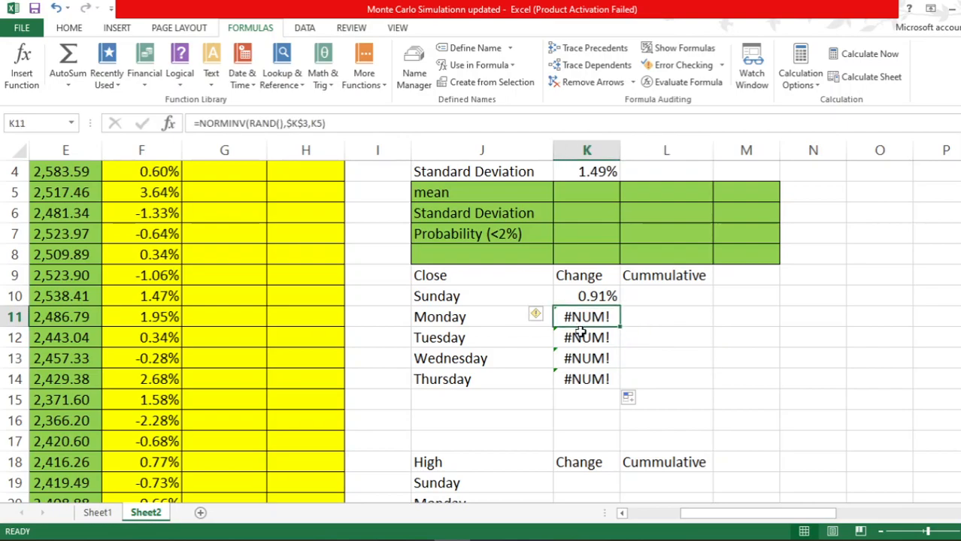
scroll(580, 329, "up", 1)
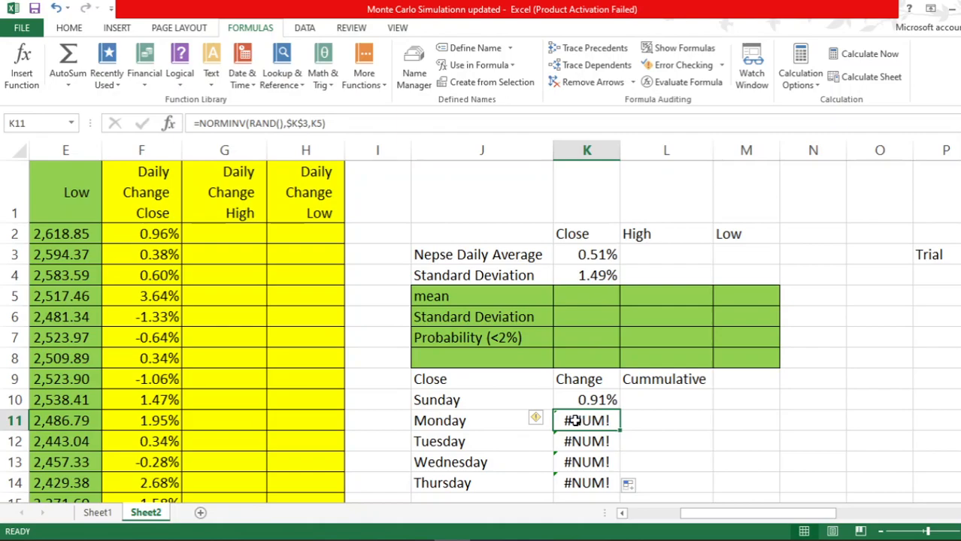
mouse_move(542, 420)
left_click(319, 123)
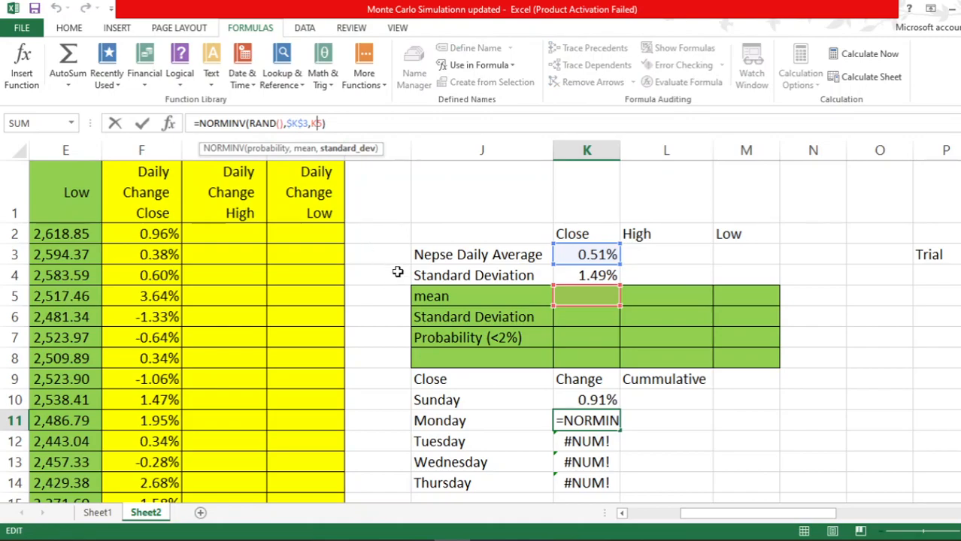
key("F4")
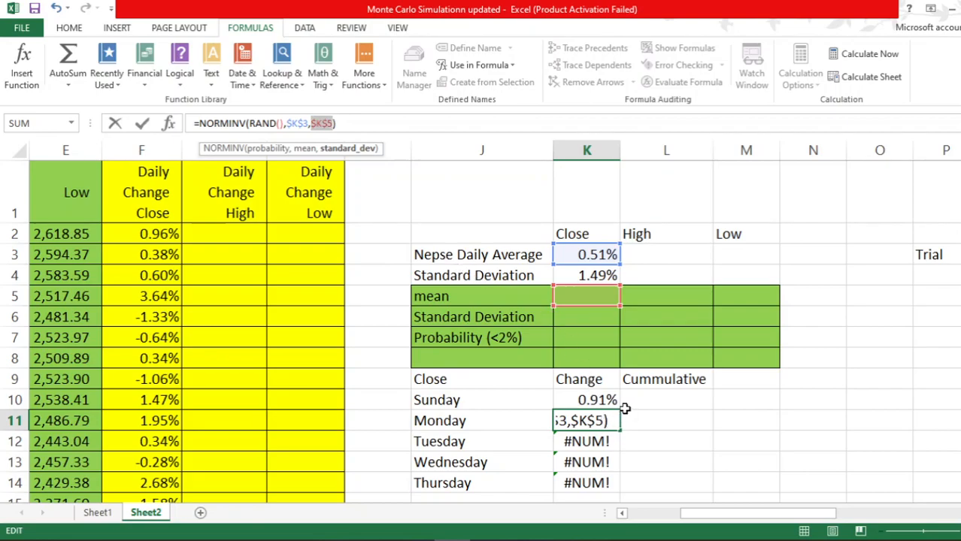
left_click(367, 124)
key("Return")
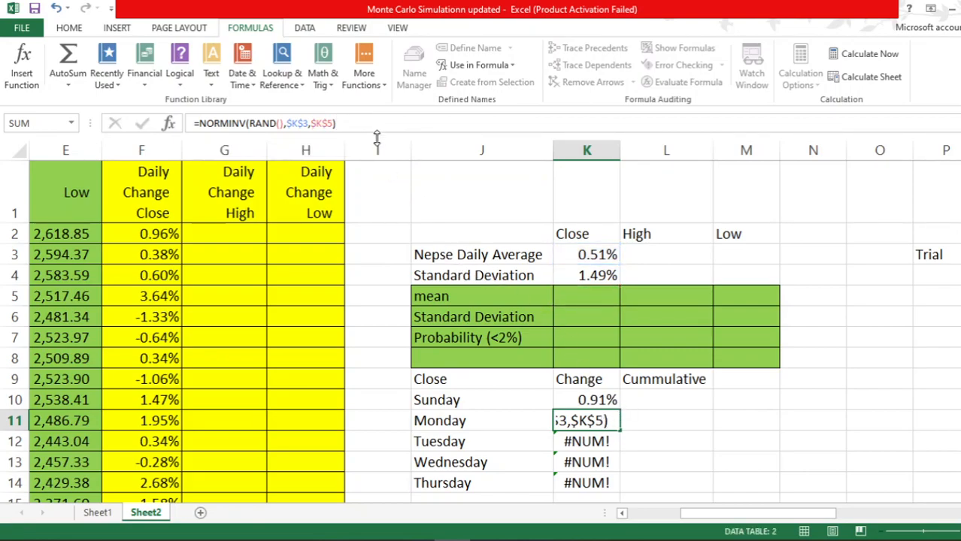
Make the standard deviation reference absolute in Sunday's Change cell K10, so the formula reads =NORMINV(RAND(),$K$3,$K$4).
left_click(583, 401)
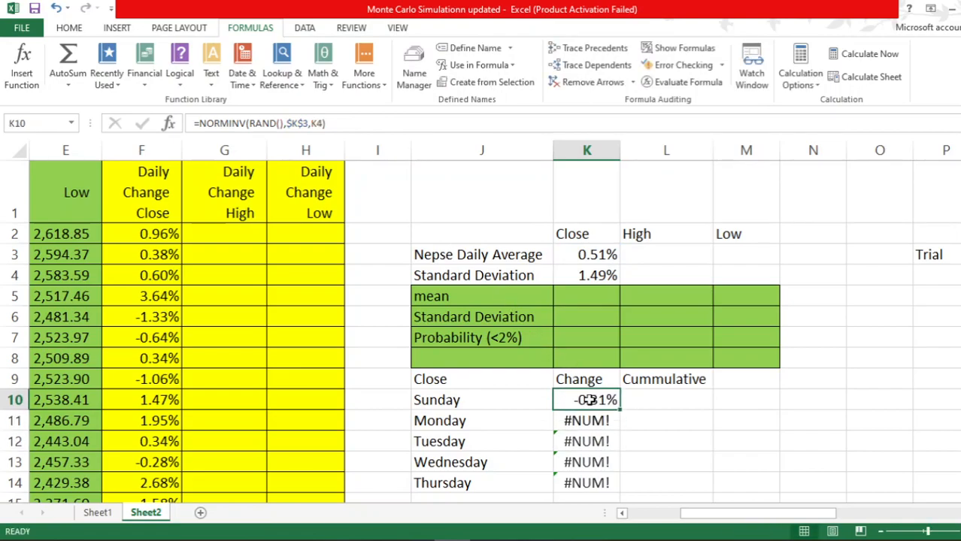
left_click(315, 123)
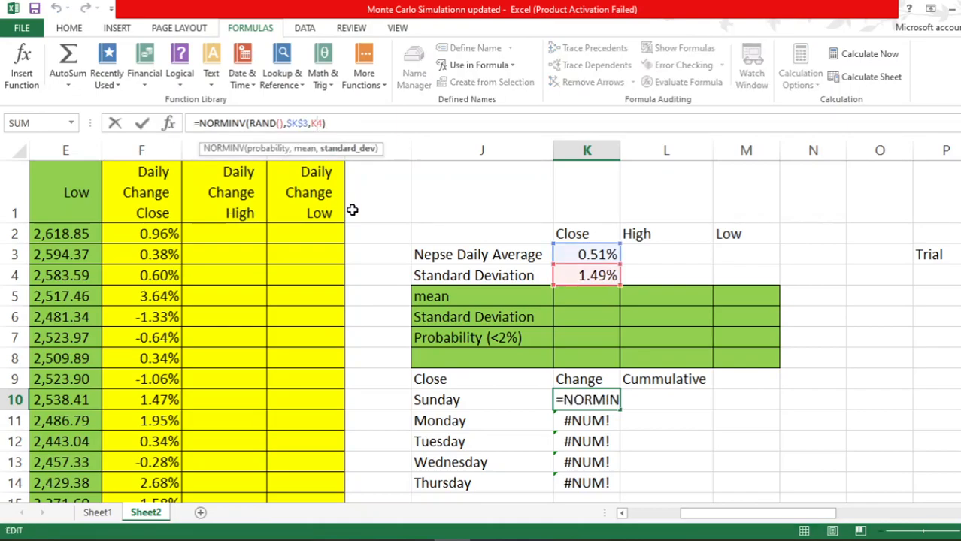
key("F4")
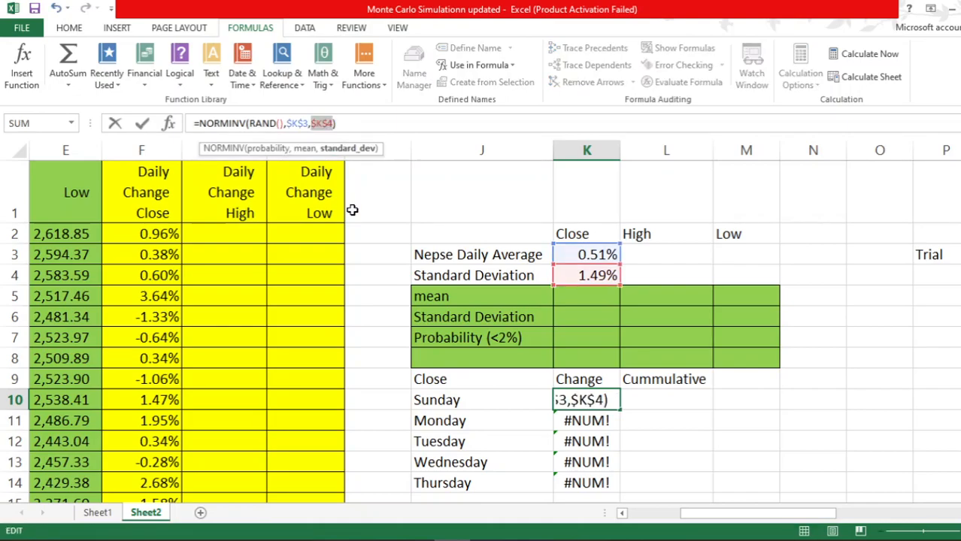
key("Return")
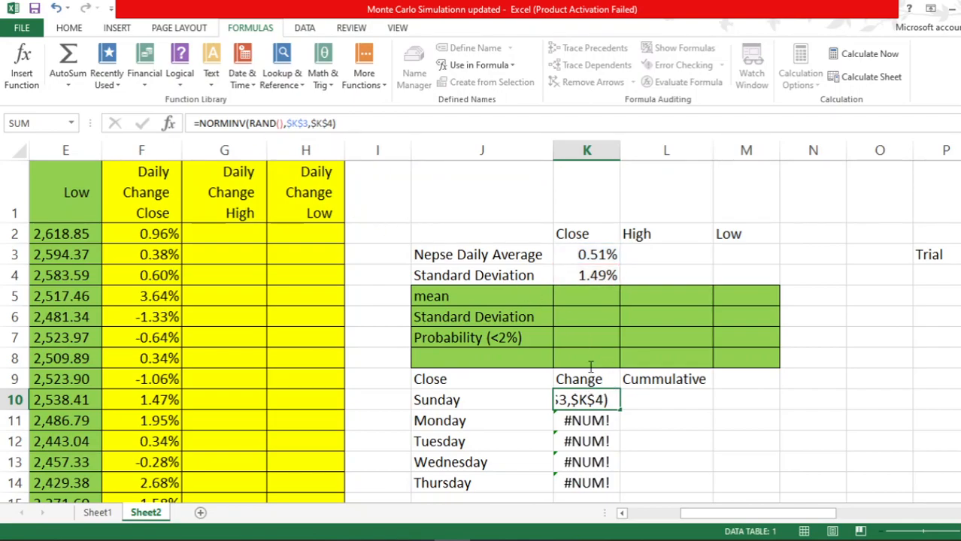
Fill the corrected Sunday Change formula from K10 down to K14, replacing the Monday to Thursday formulas.
left_click(571, 400)
left_click_drag(619, 407, 616, 484)
left_click(673, 428)
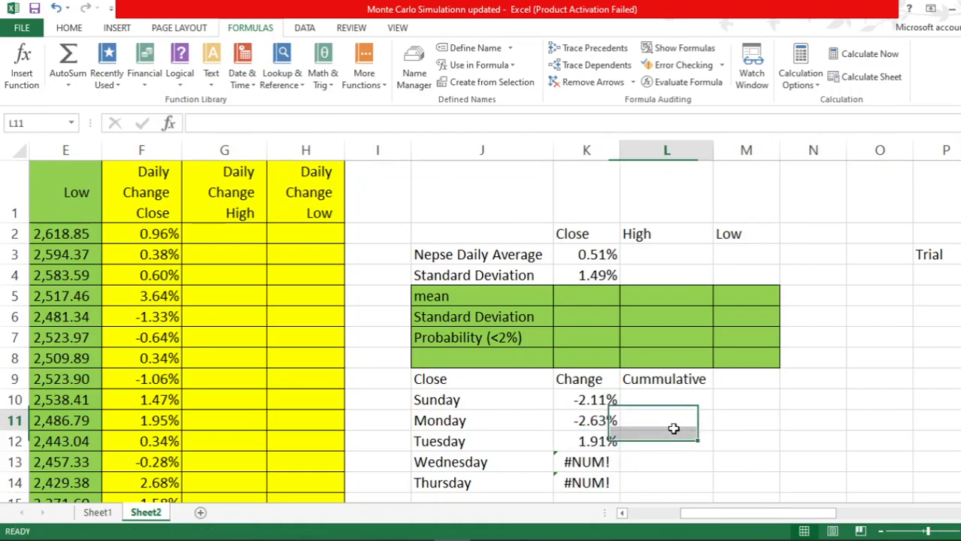
scroll(557, 386, "down", 1)
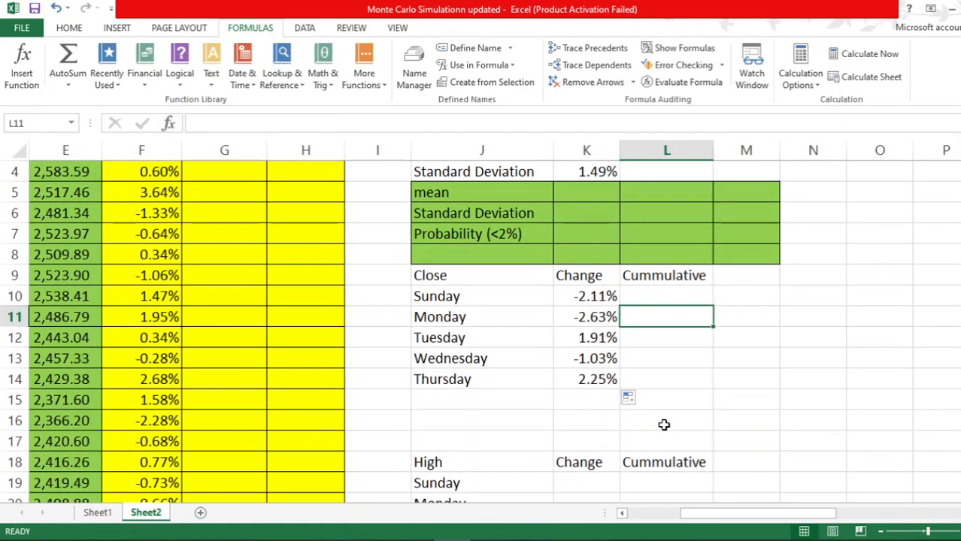
Enter =K10 in cell L10 as Sunday's Cummulative value for Close.
left_click(655, 295)
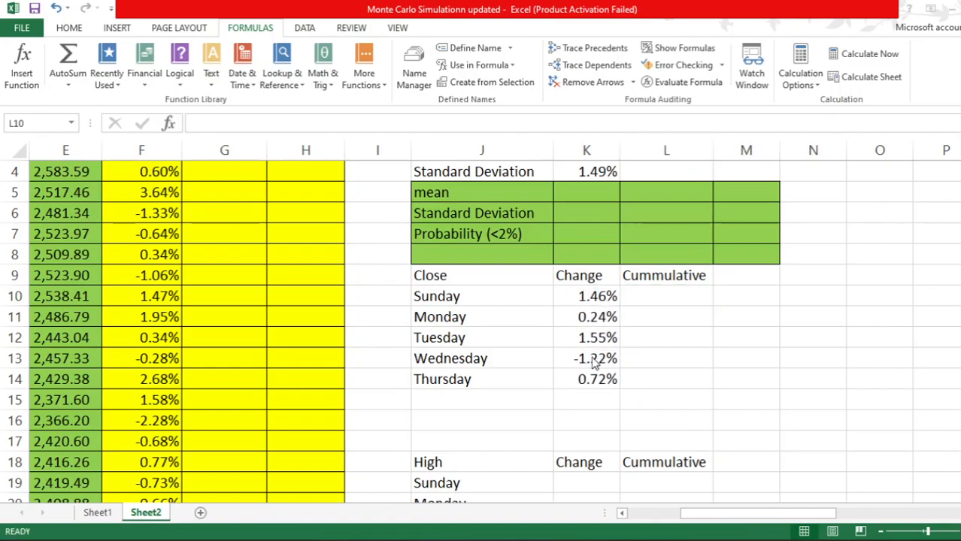
left_click(664, 300)
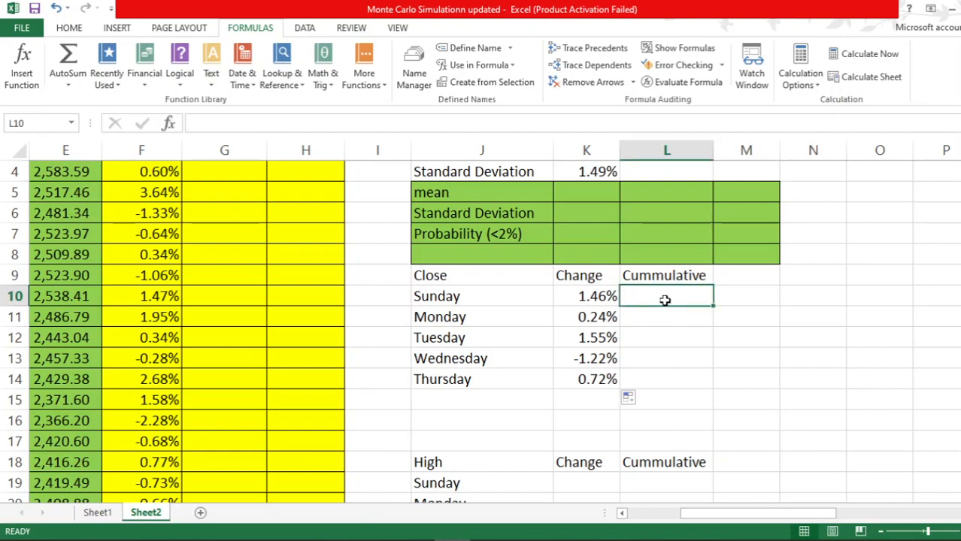
scroll(661, 390, "up", 1)
scroll(661, 399, "down", 1)
type("=")
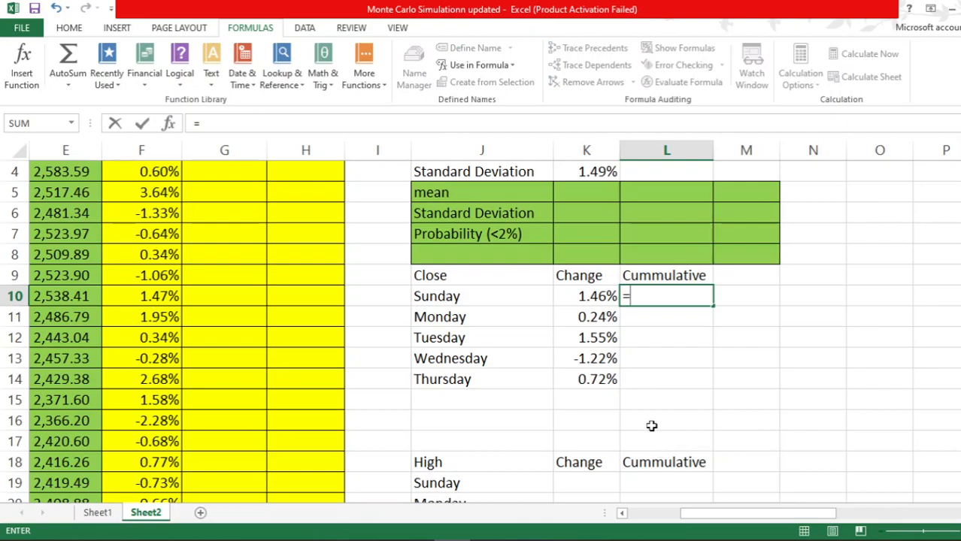
left_click(592, 297)
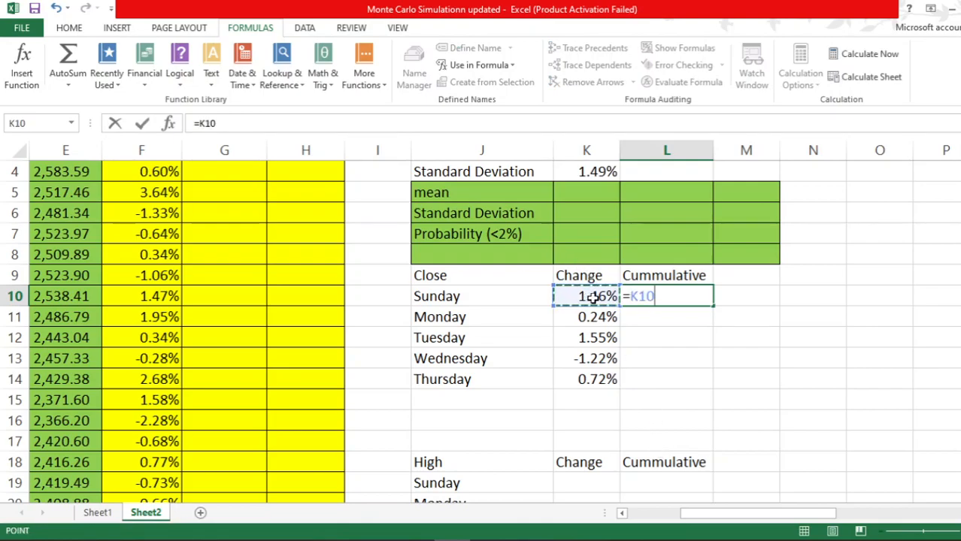
key("ctrl+Return")
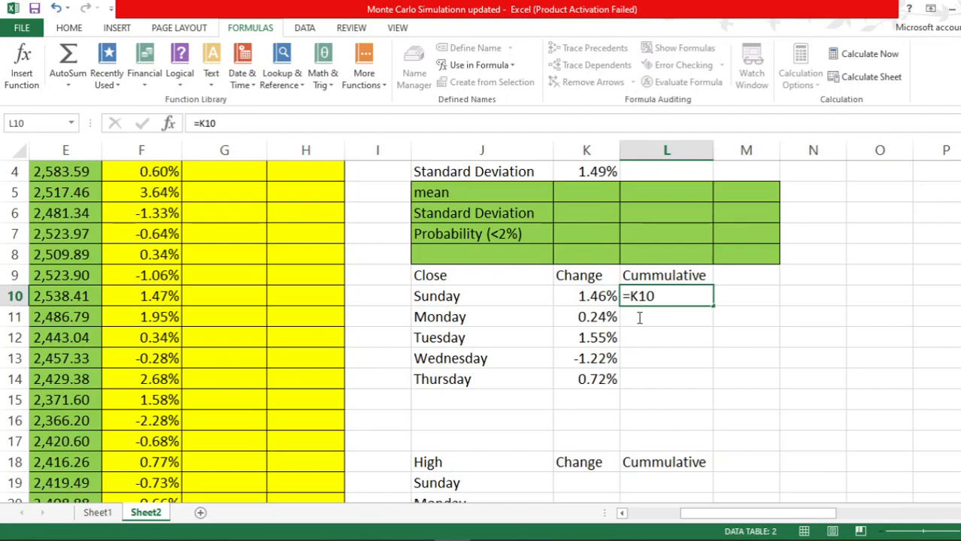
Enter =K11+L10 in cell L11 as Monday's Cummulative value and fill it down to Thursday's cell L14.
left_click(640, 318)
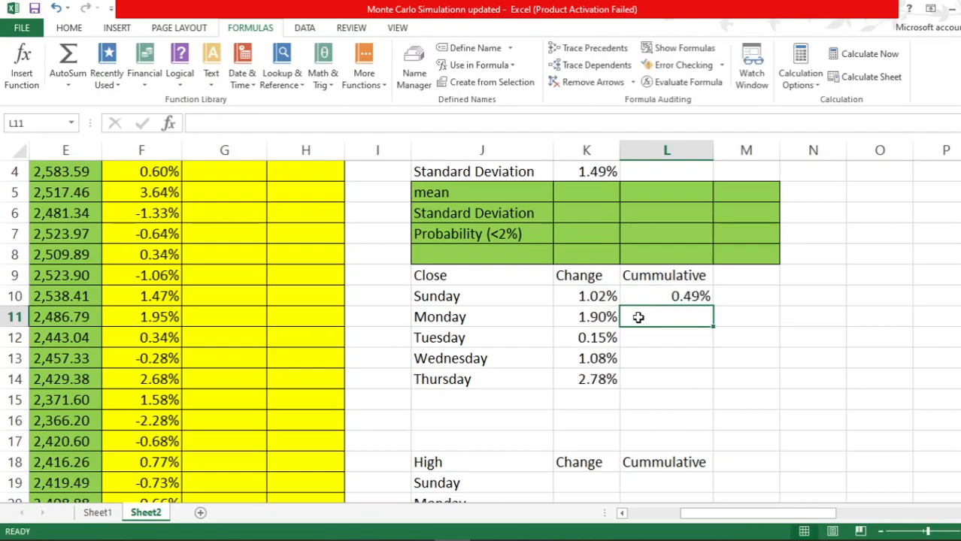
type("=")
left_click(604, 317)
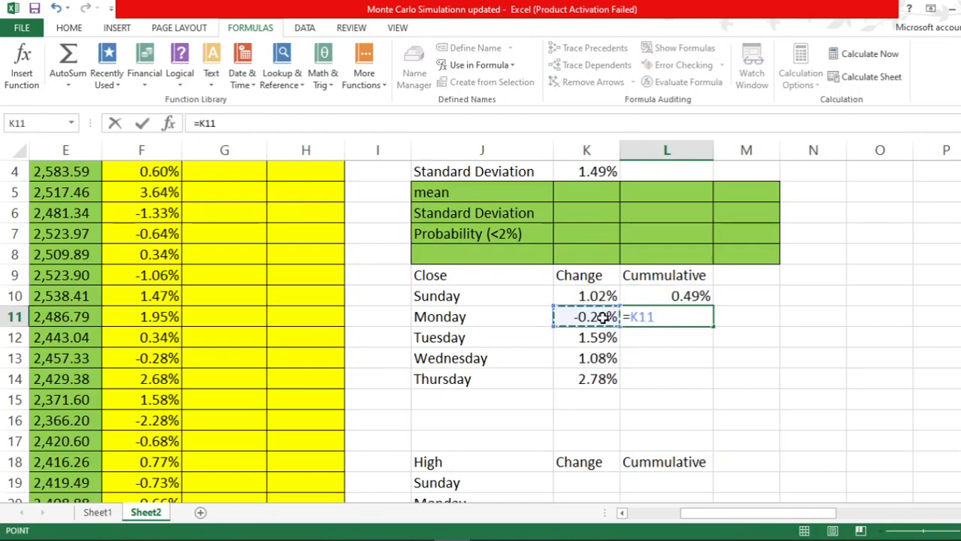
type("+")
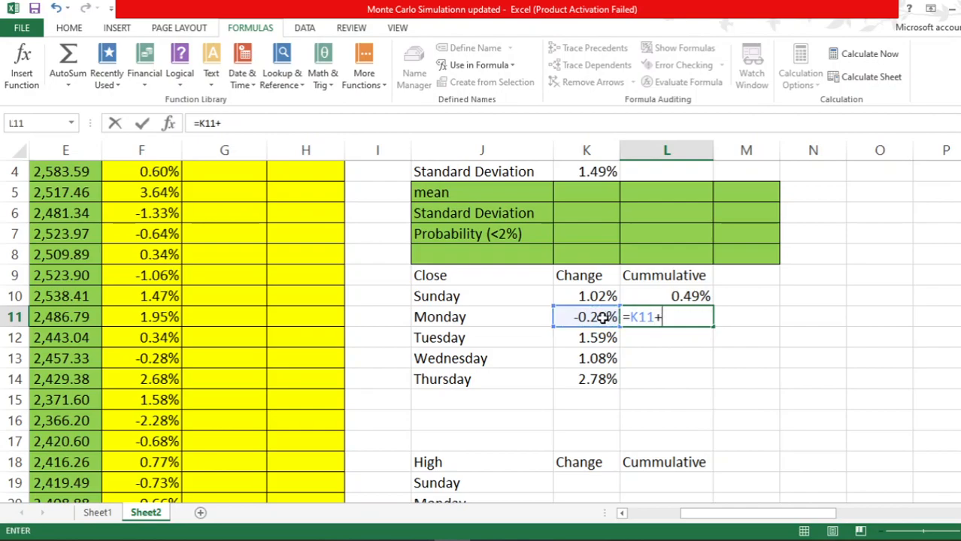
left_click(681, 293)
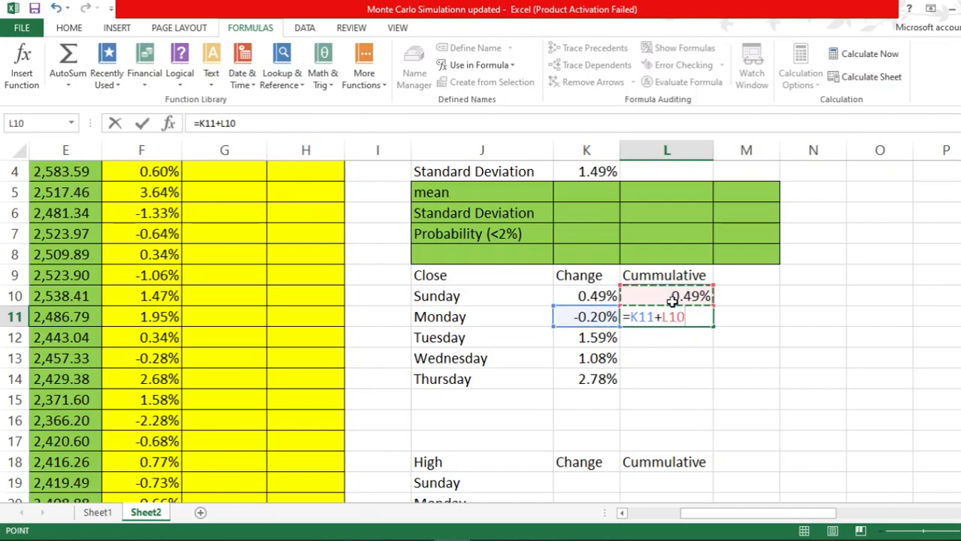
key("ctrl+Return")
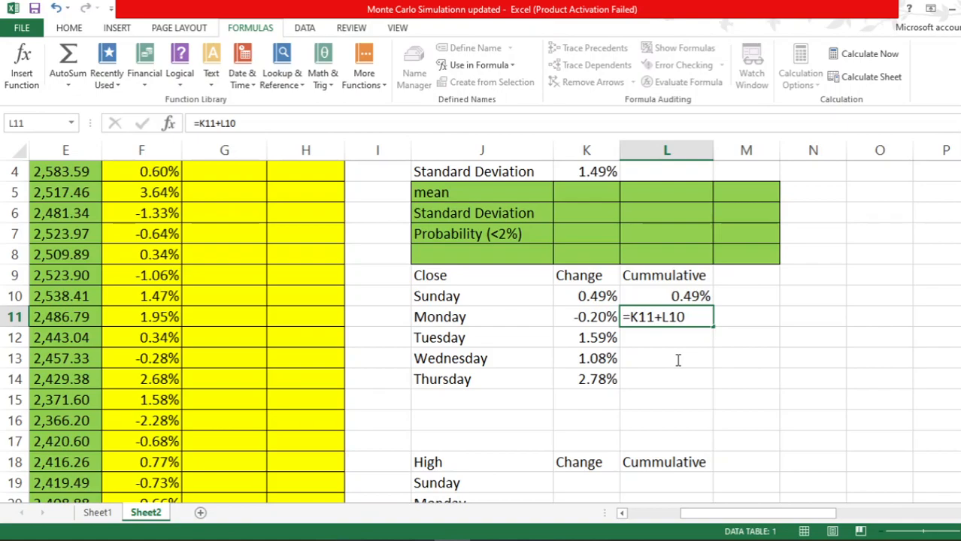
key("Return")
left_click(696, 318)
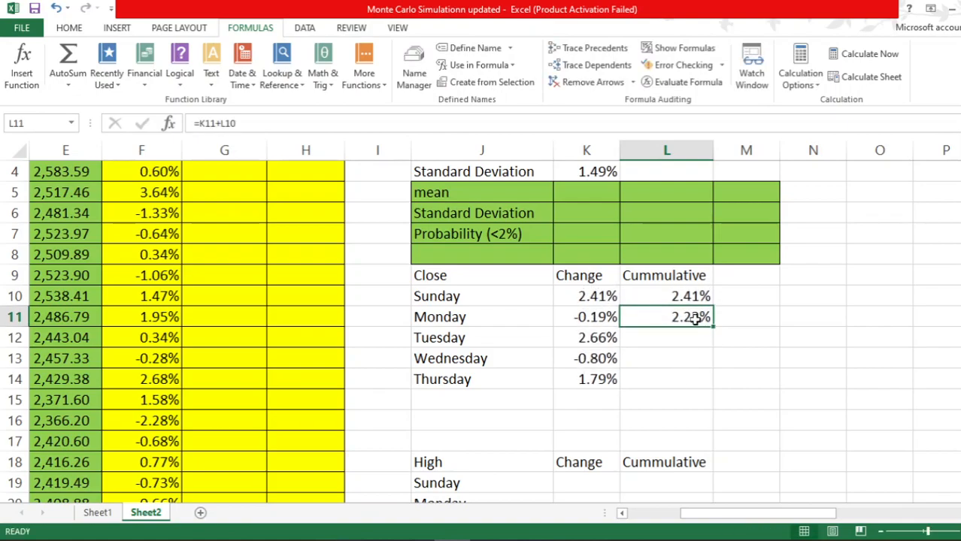
left_click_drag(712, 326, 710, 385)
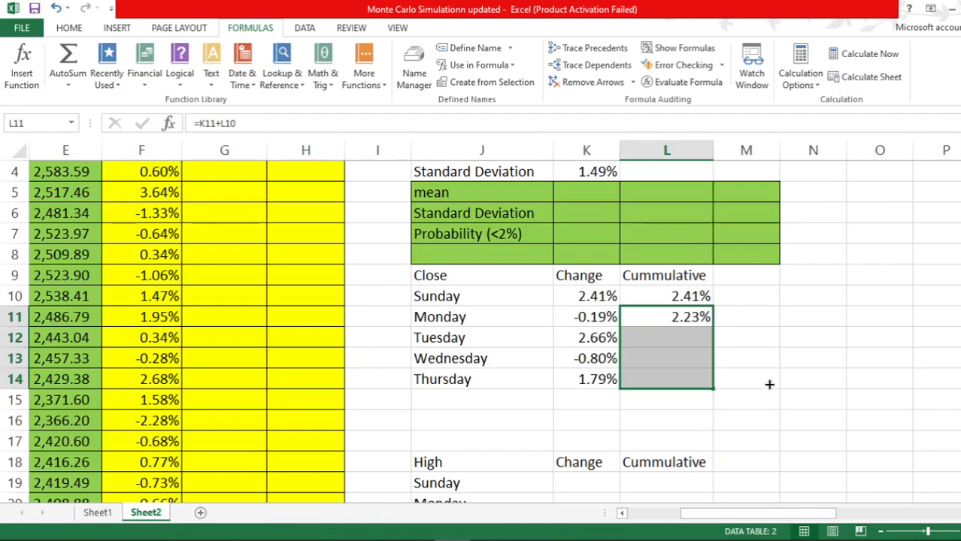
Examine the numbered Trial list in column P from cell P4 down to its last row.
left_click(798, 421)
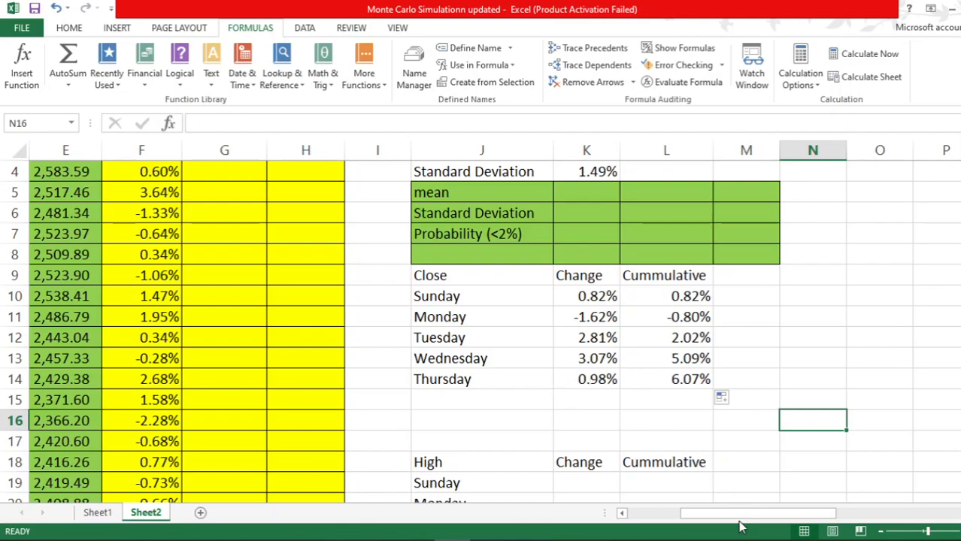
left_click_drag(741, 524, 809, 524)
scroll(575, 322, "down", 11)
scroll(575, 322, "up", 6)
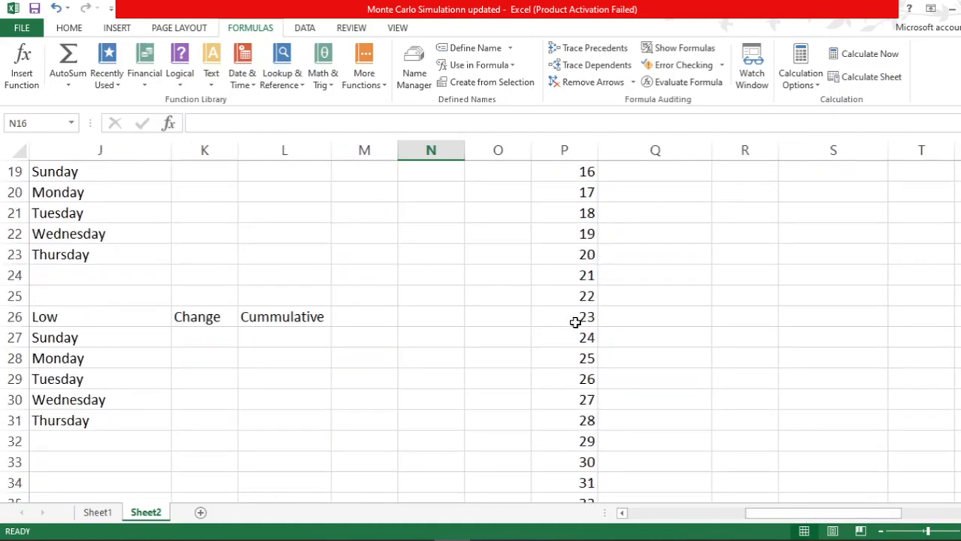
scroll(575, 322, "up", 6)
left_click(575, 276)
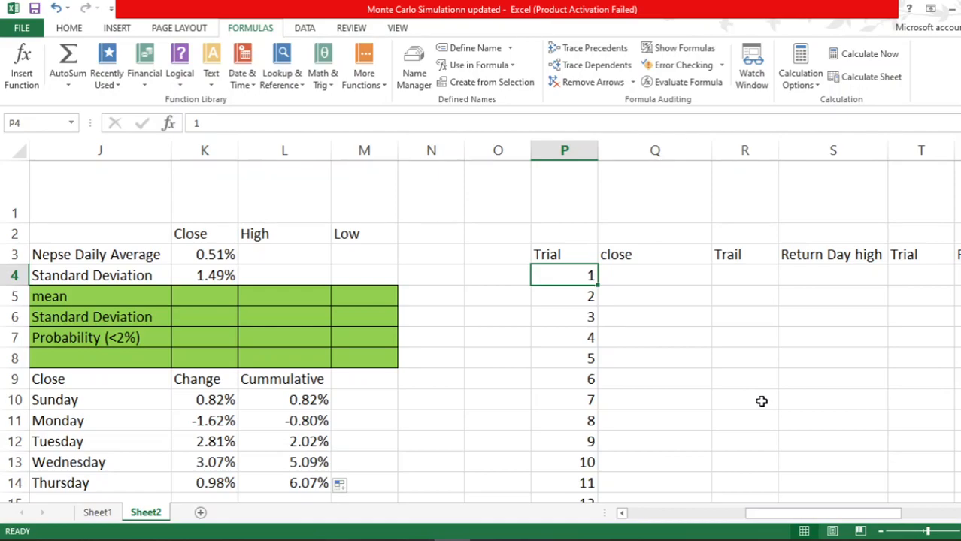
key("ctrl+shift+Down")
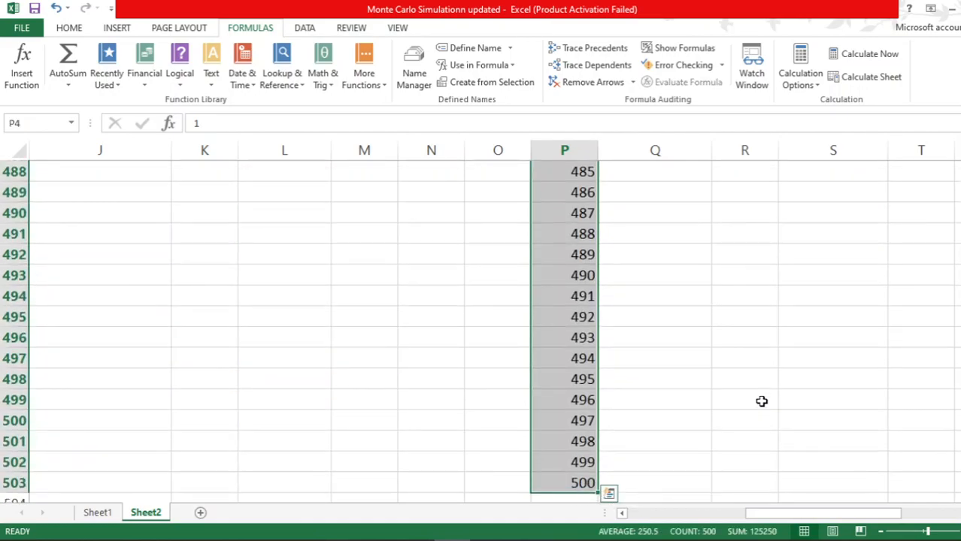
key("ctrl+shift+Up")
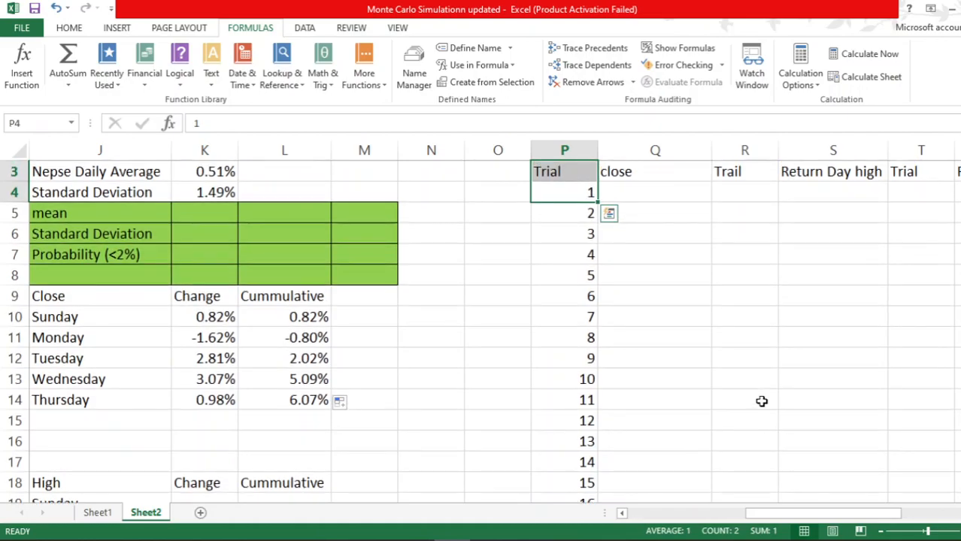
Enter =K10 in cell Q4 as the close value for trial 1, linking it to Sunday's simulated Close change.
left_click(627, 191)
left_click_drag(764, 516, 739, 516)
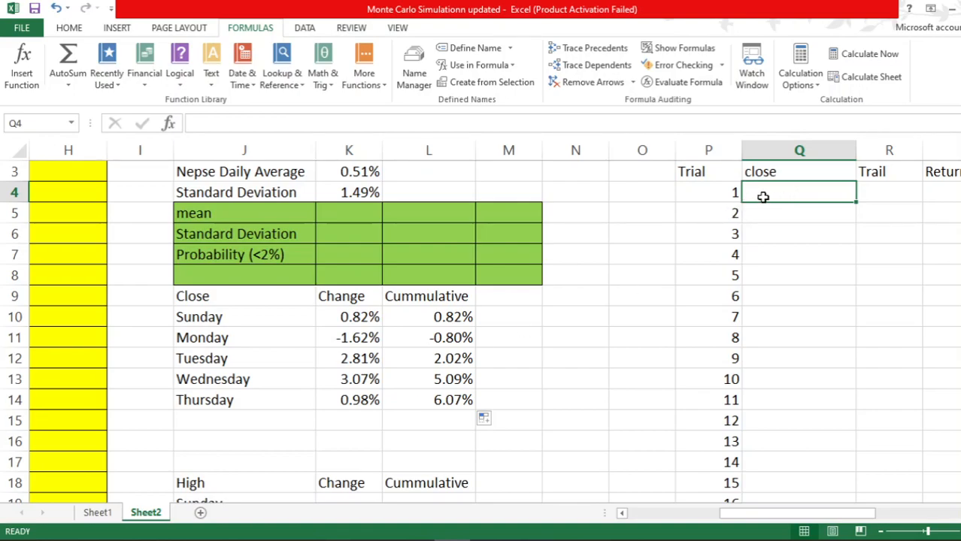
type("=")
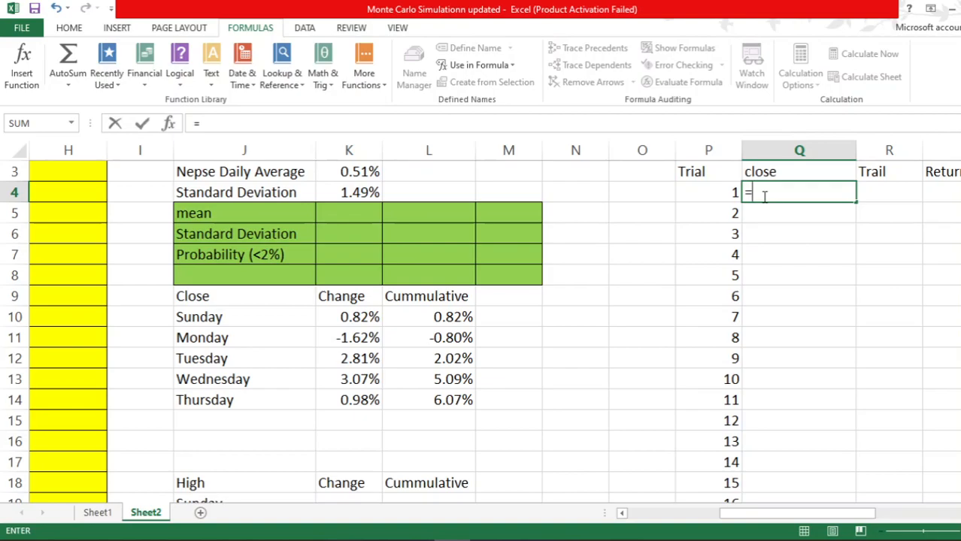
left_click(366, 316)
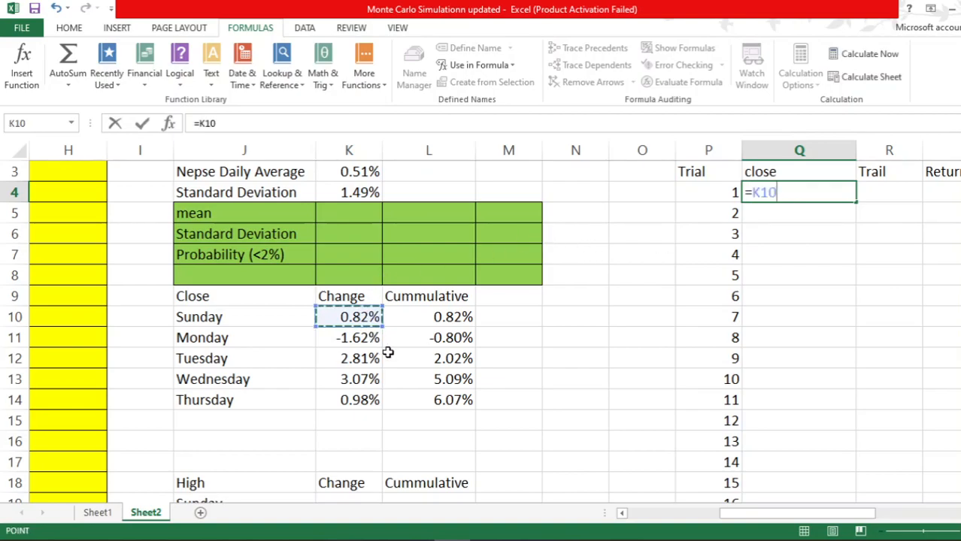
key("ctrl+Return")
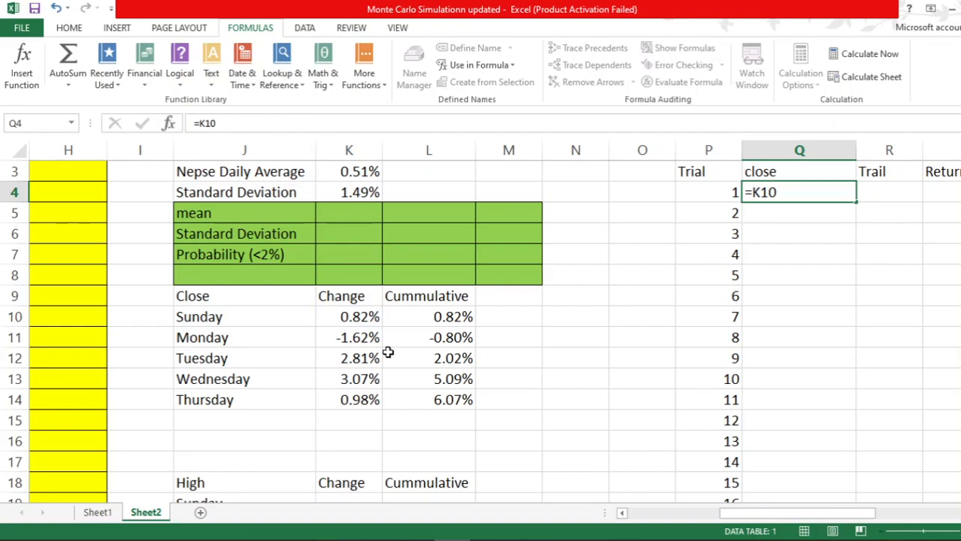
key("Return")
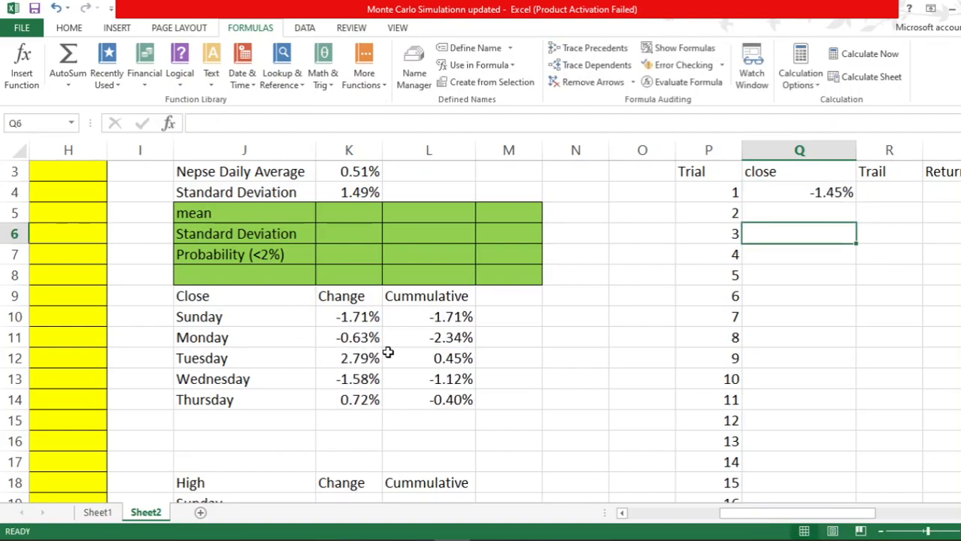
left_click(813, 192)
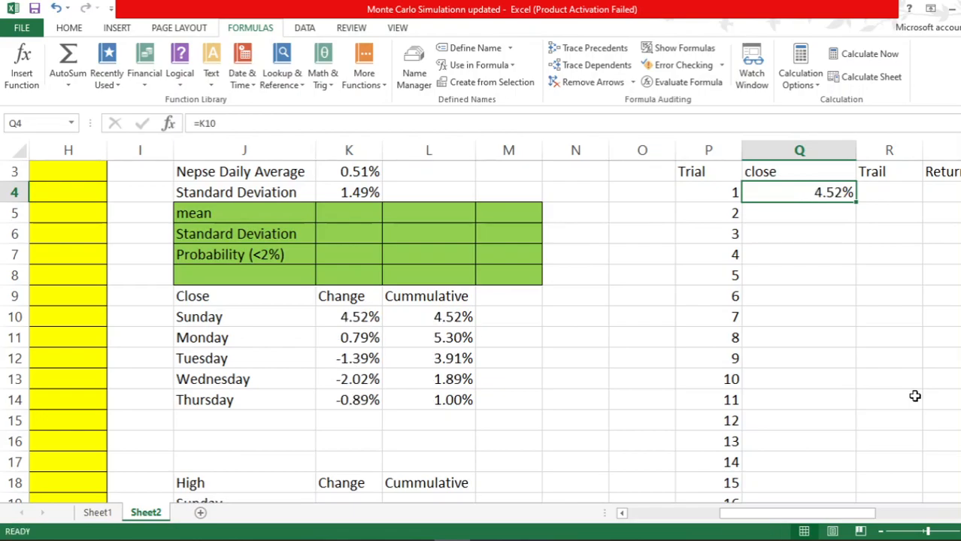
key("ctrl+shift+Down")
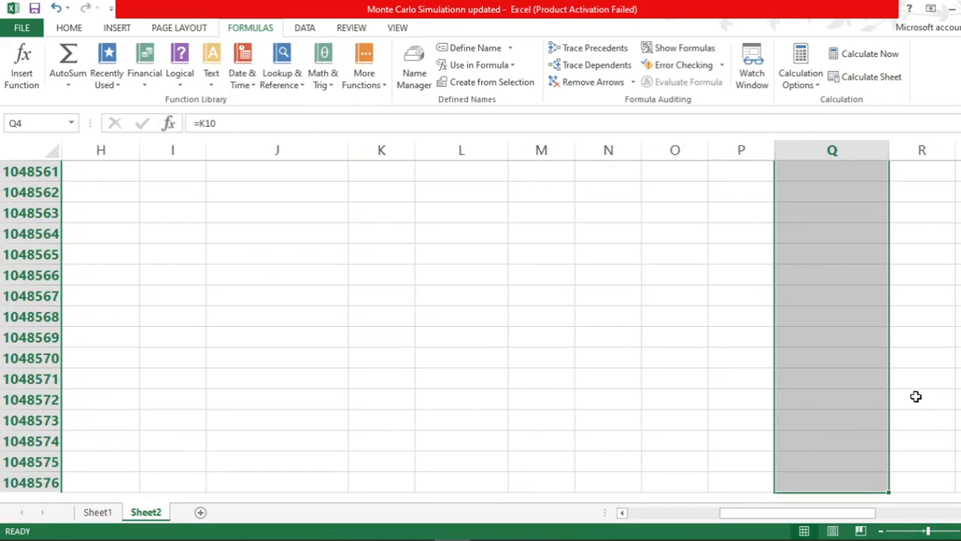
key("ctrl+shift+Up")
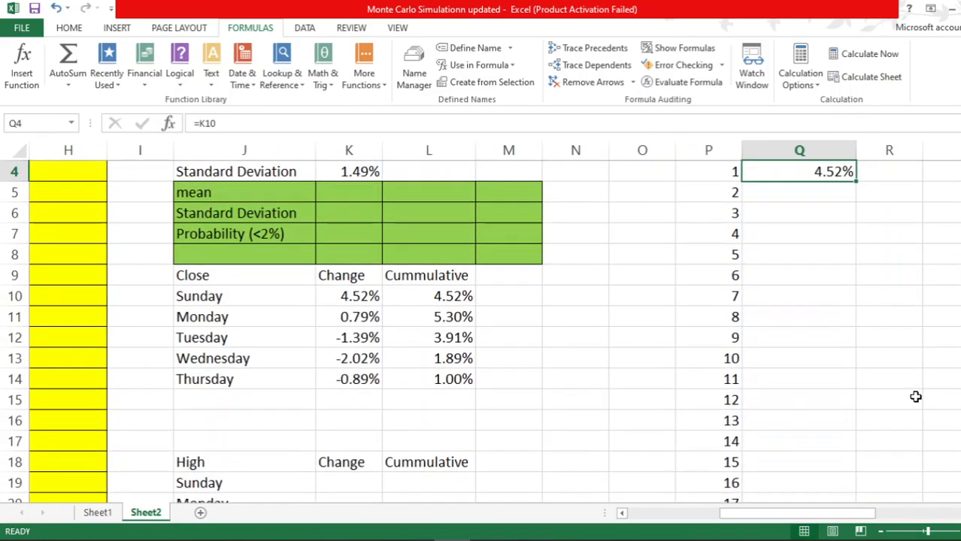
Create a What-If data table over P4:Q503 with the empty cell $Y$6 as its column input cell.
left_click(724, 177)
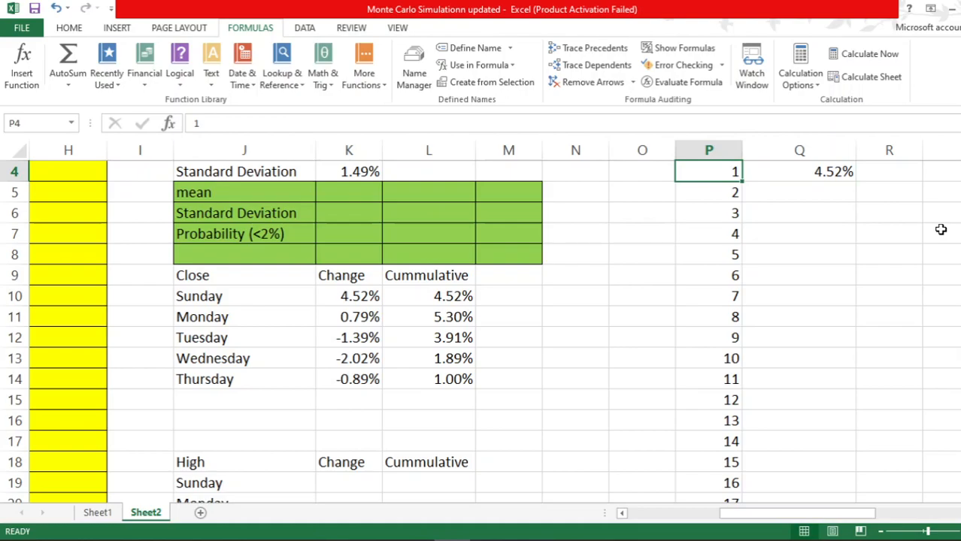
key("shift+Right")
key("ctrl+shift+Down")
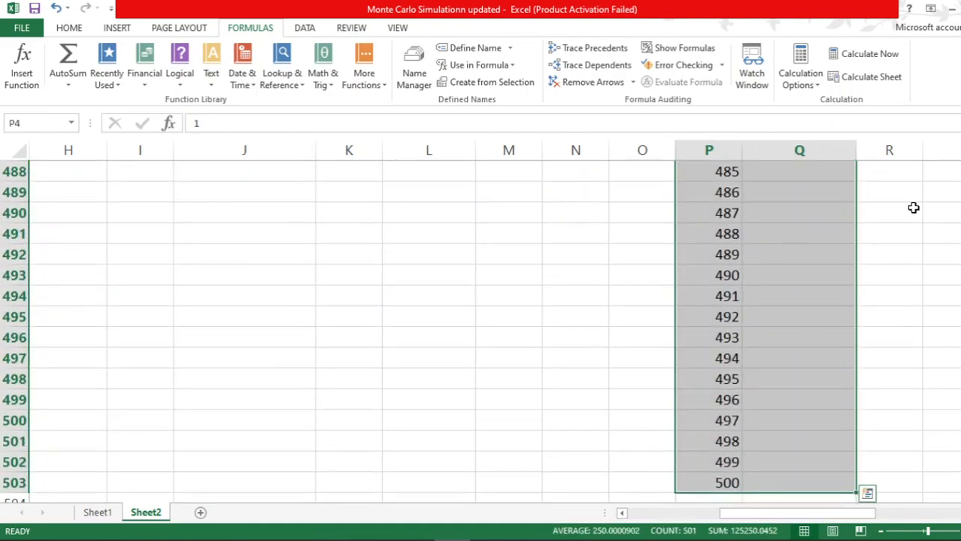
left_click(303, 30)
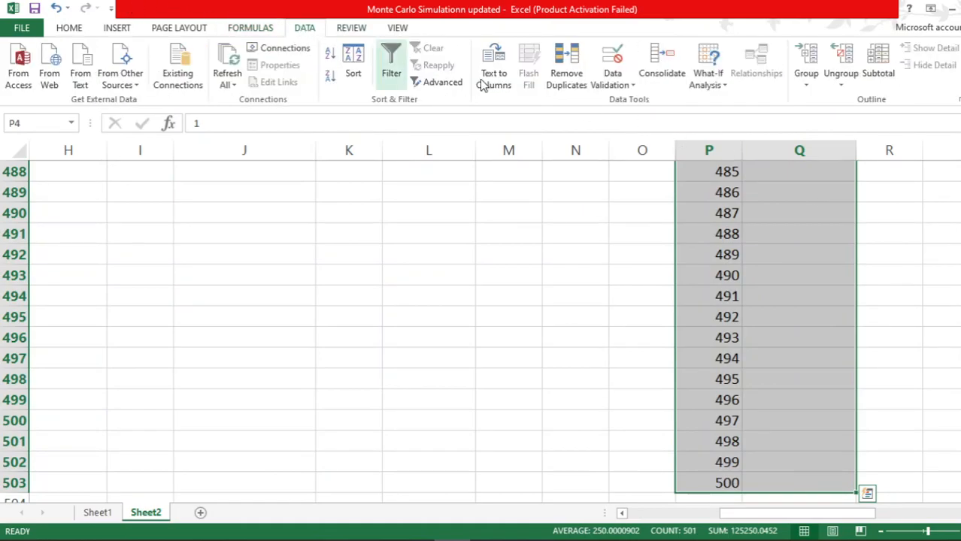
left_click(718, 87)
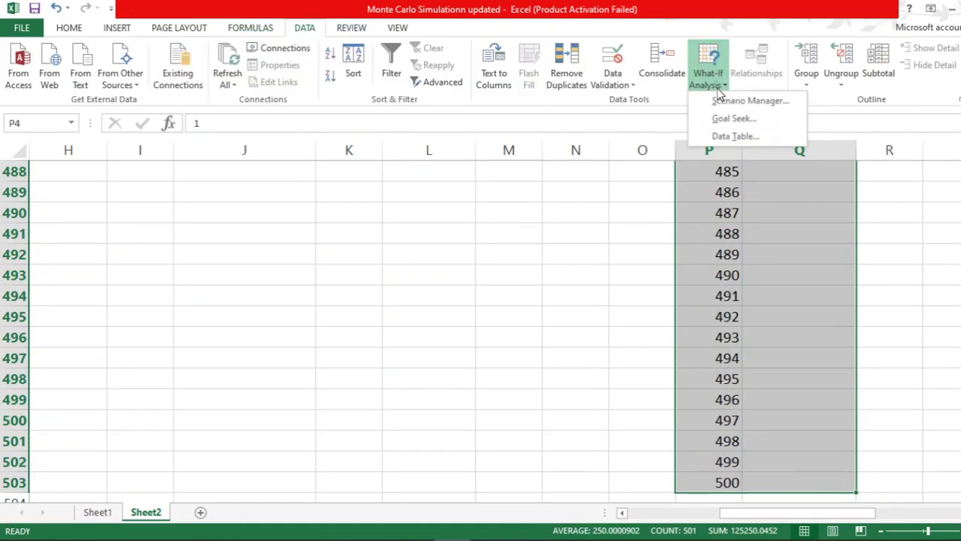
left_click(718, 136)
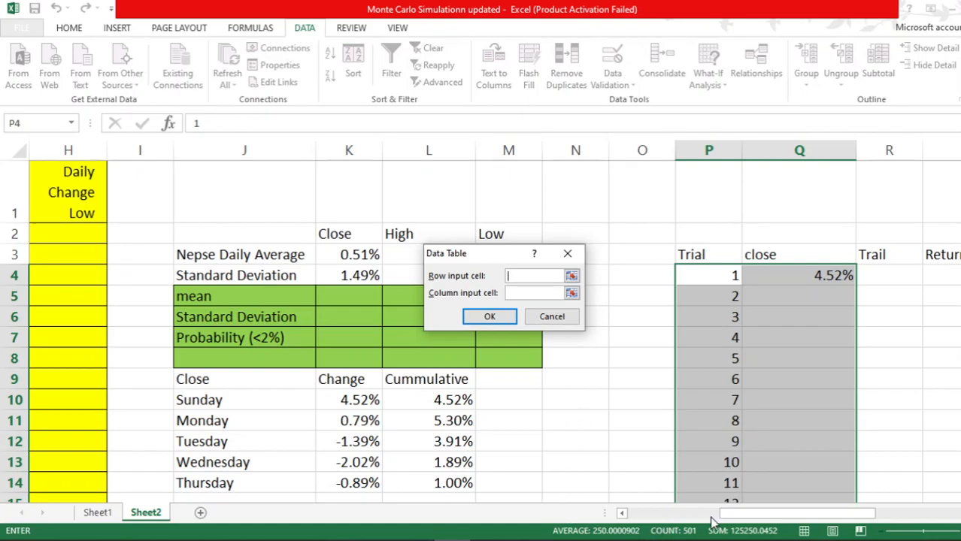
left_click(524, 294)
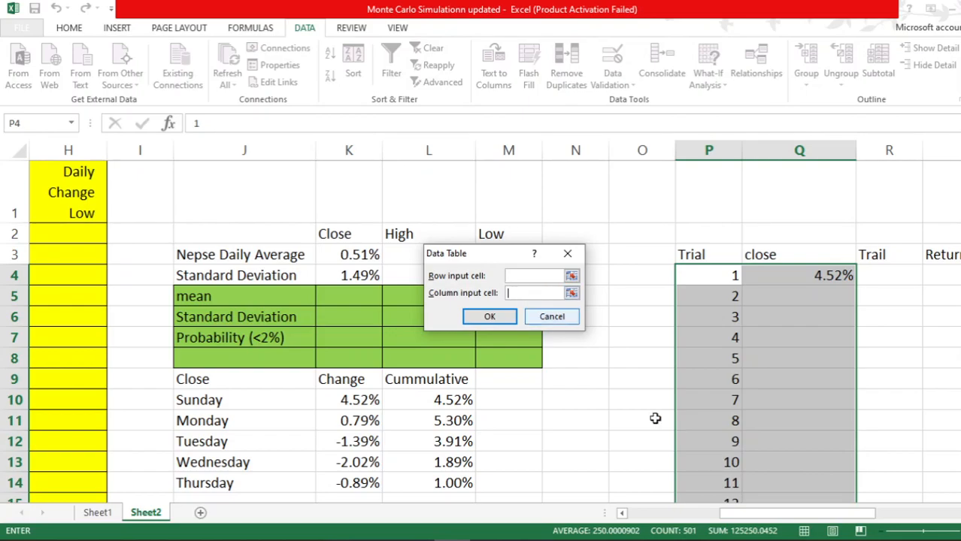
left_click_drag(853, 519, 934, 524)
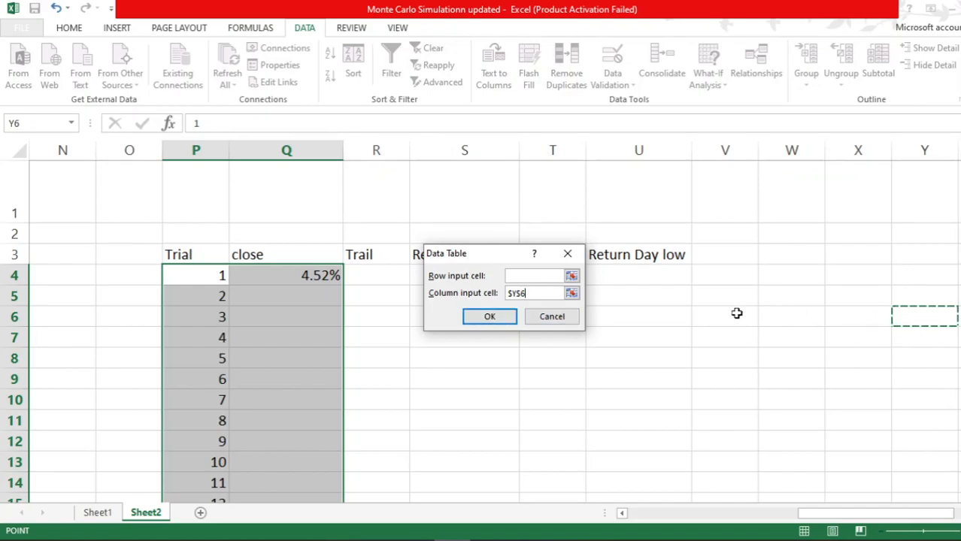
left_click(498, 318)
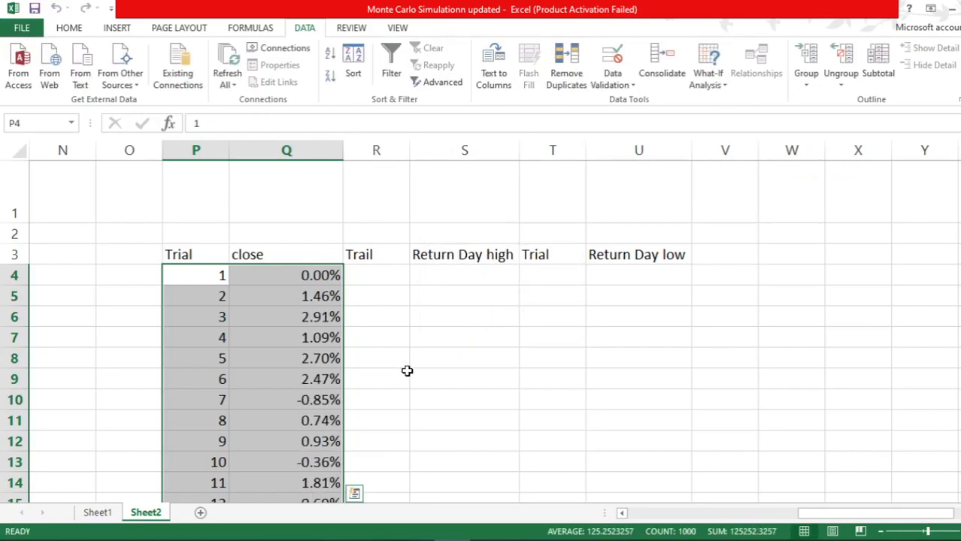
Examine the simulated close values in column Q across the trials and the recalculated weekday changes.
left_click_drag(850, 516, 800, 516)
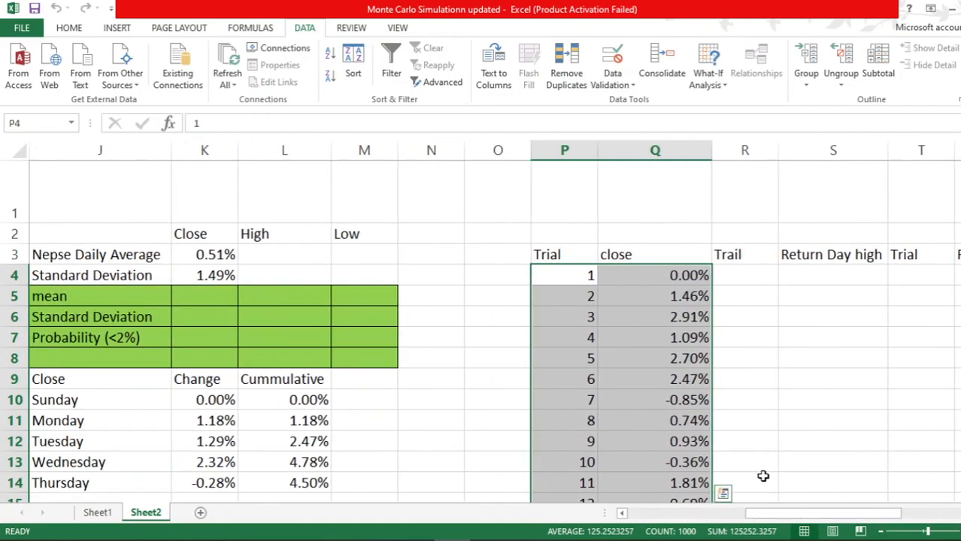
scroll(647, 329, "down", 10)
scroll(646, 331, "down", 20)
scroll(647, 336, "down", 20)
scroll(648, 337, "down", 20)
scroll(648, 338, "up", 20)
scroll(648, 336, "up", 17)
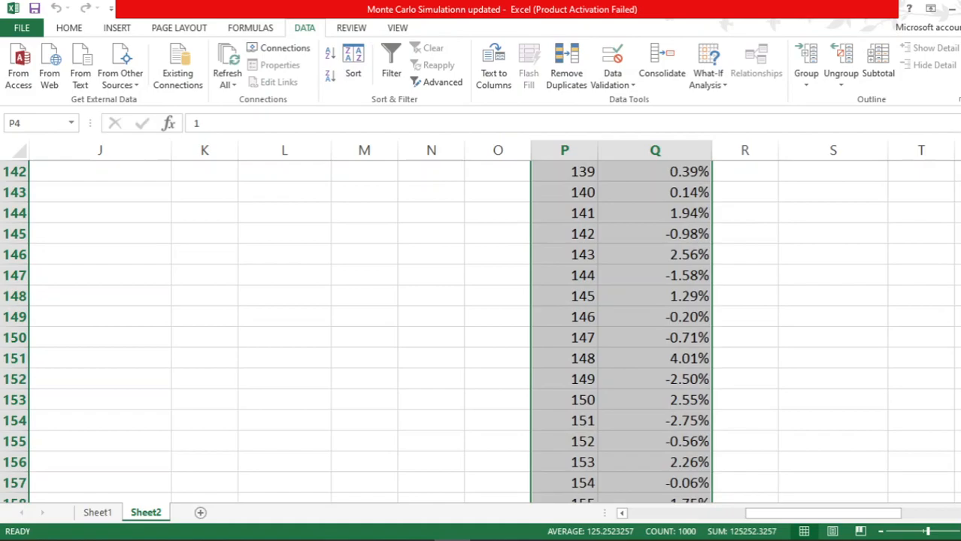
scroll(607, 296, "up", 12)
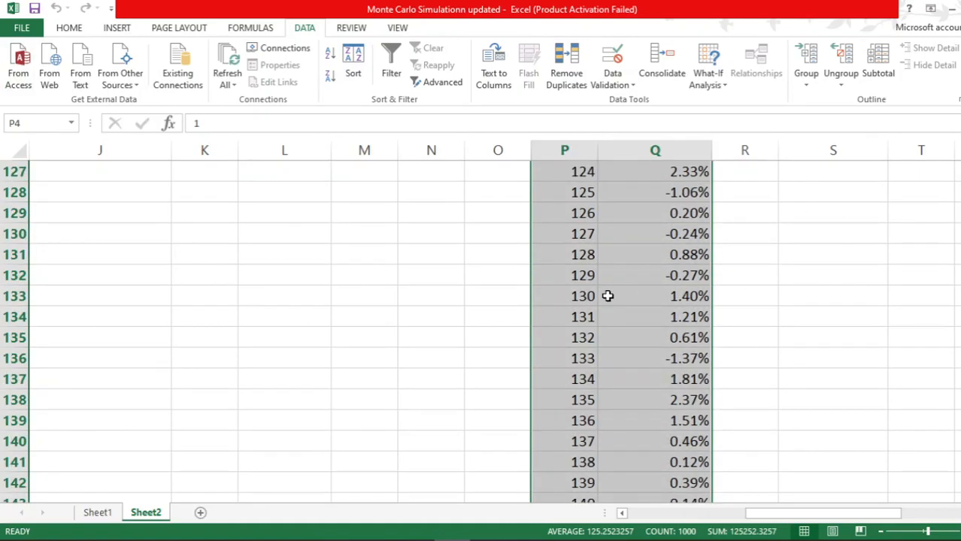
scroll(608, 296, "up", 20)
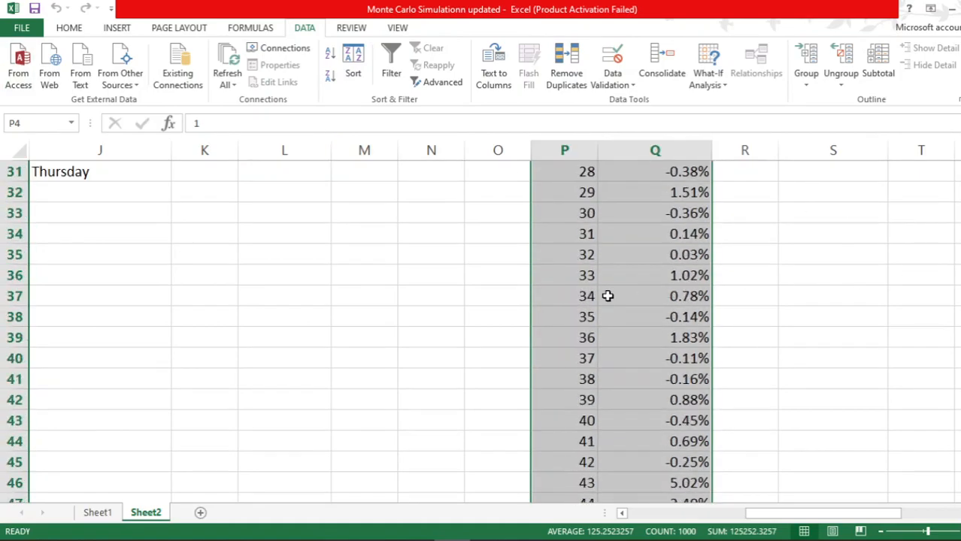
left_click(452, 385)
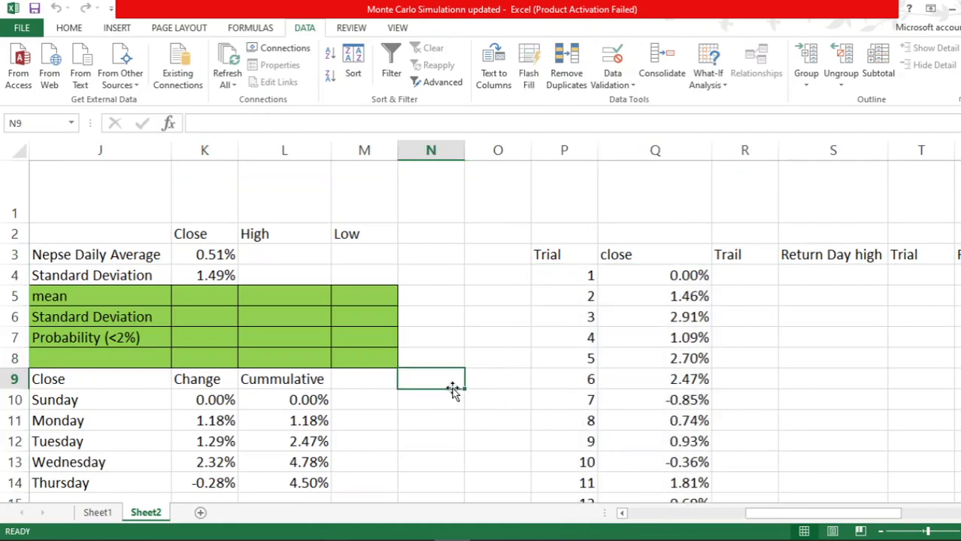
Define the workbook name simulation1 for the simulated close results in Sheet2 range $Q$4:$Q$503.
mouse_move(778, 514)
left_mouse_down()
mouse_move(739, 518)
mouse_move(767, 517)
left_mouse_up()
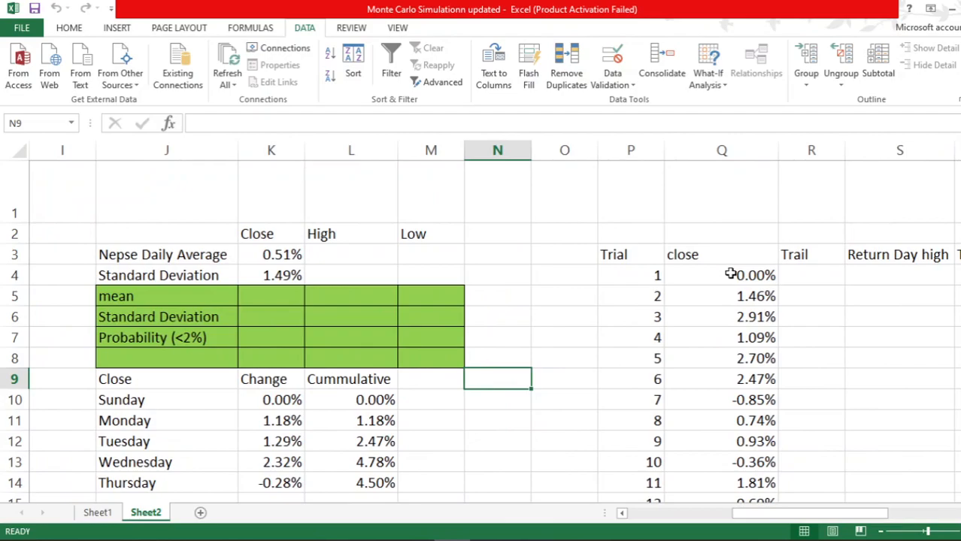
left_click(734, 275)
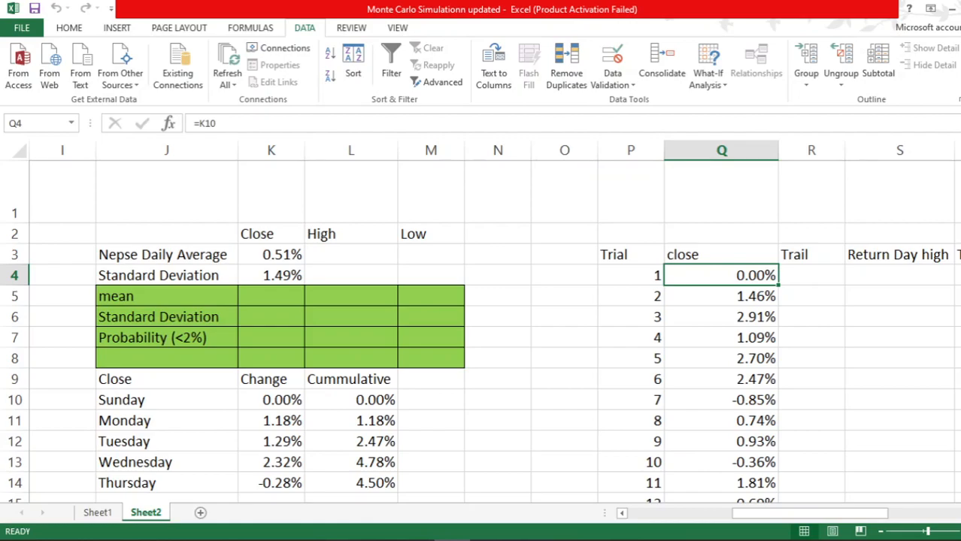
key("ctrl+shift+Down")
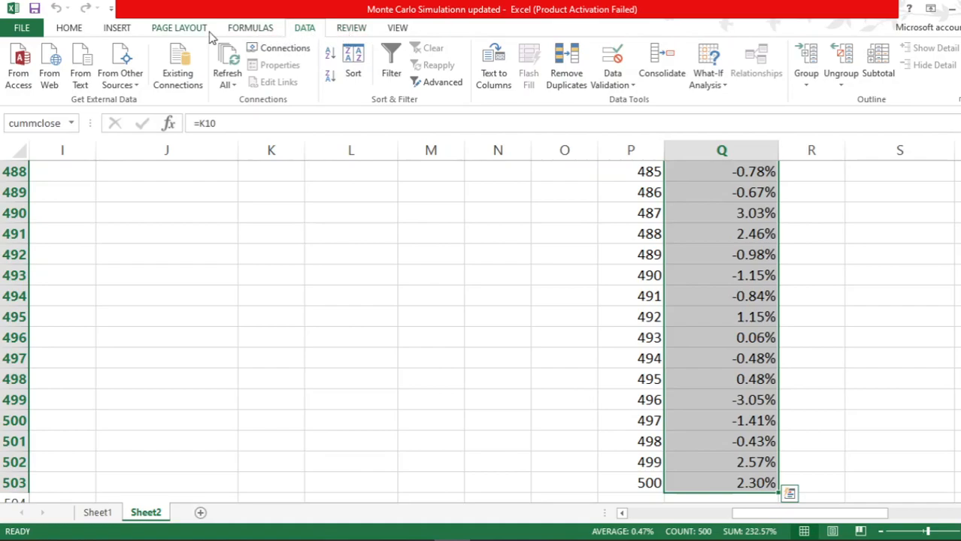
left_click(243, 33)
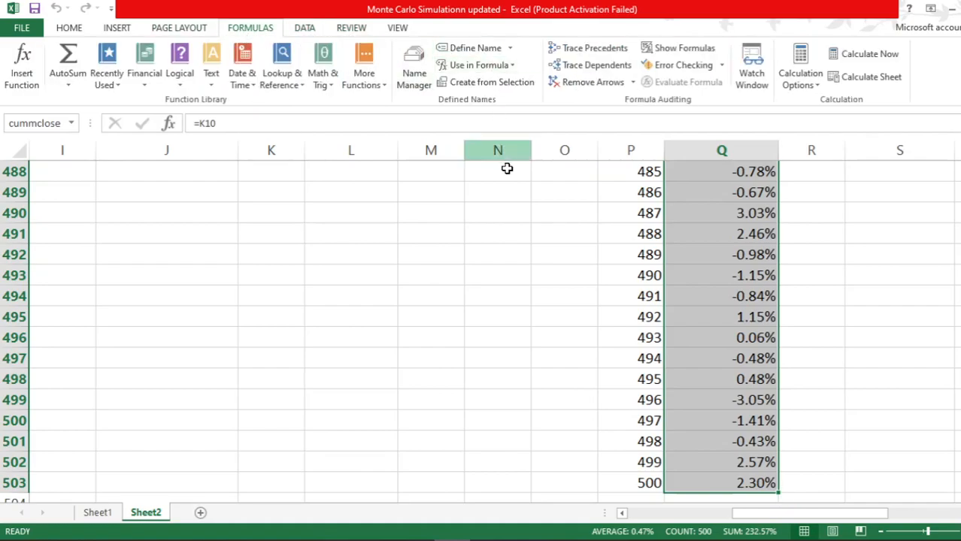
scroll(576, 233, "up", 4)
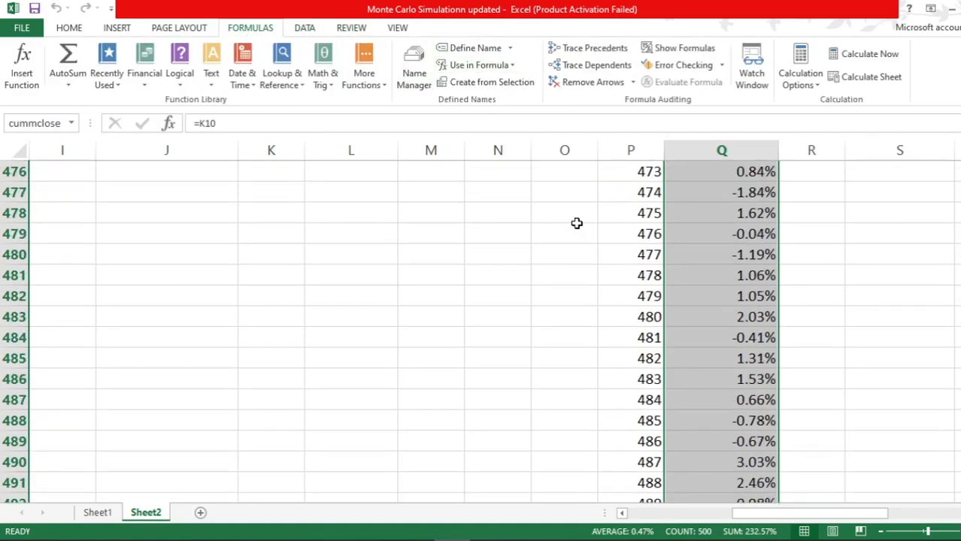
left_click(494, 51)
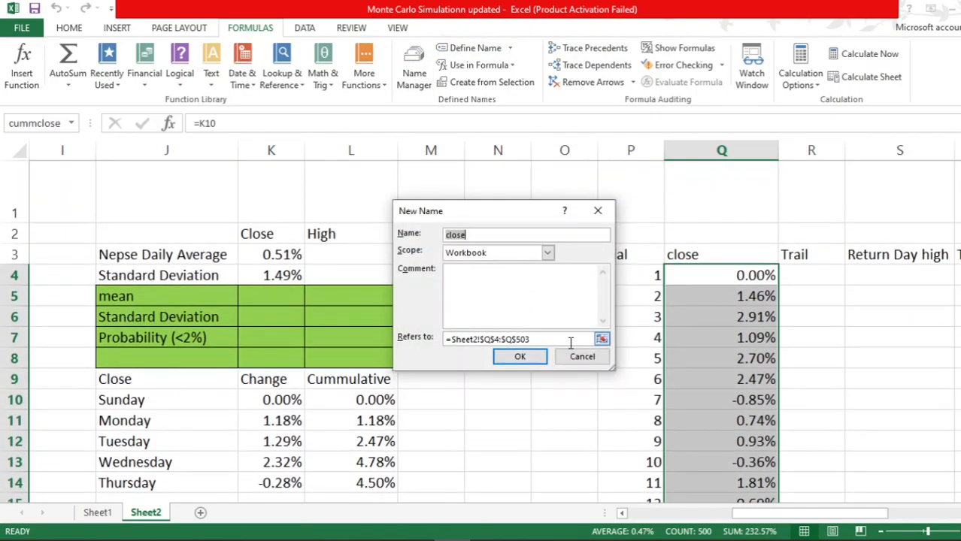
left_click(488, 236)
left_click_drag(485, 236, 443, 236)
type("simulation1")
key("Return")
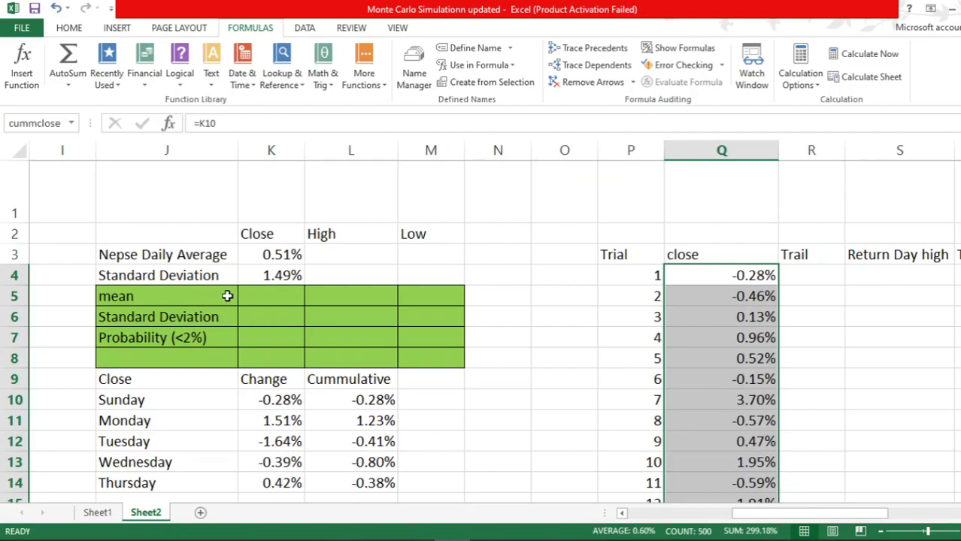
Calculate the mean of the simulated closes in cell K5 with =average(simulation1).
left_click(269, 297)
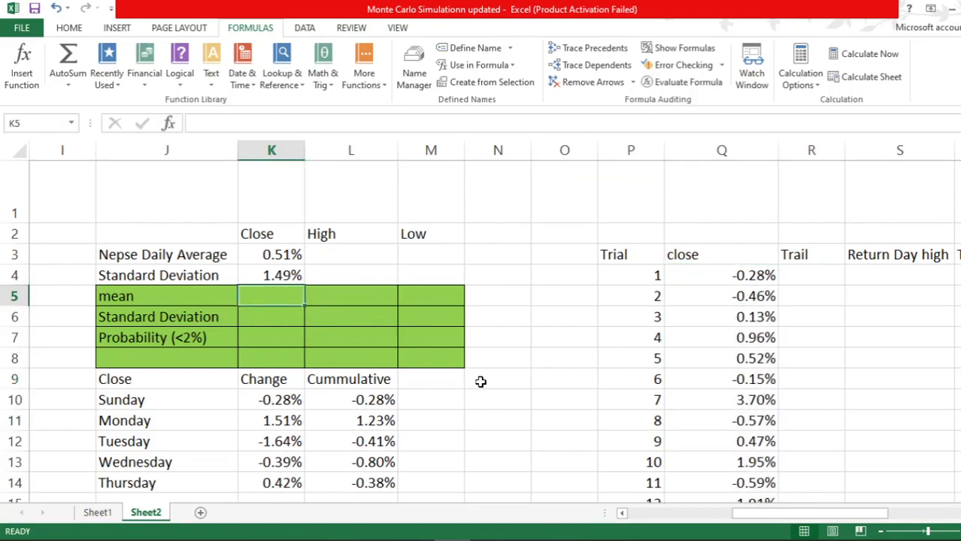
type("=")
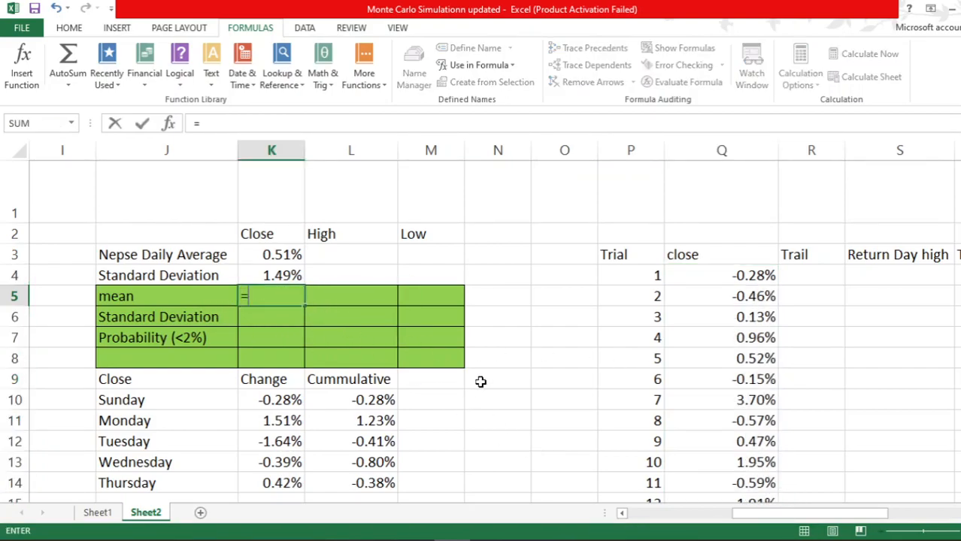
type("average")
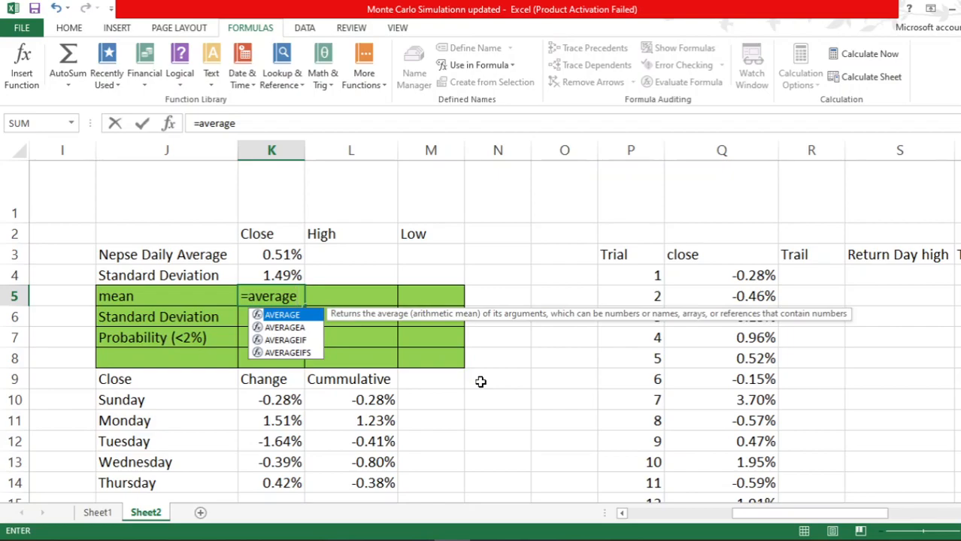
type("(s")
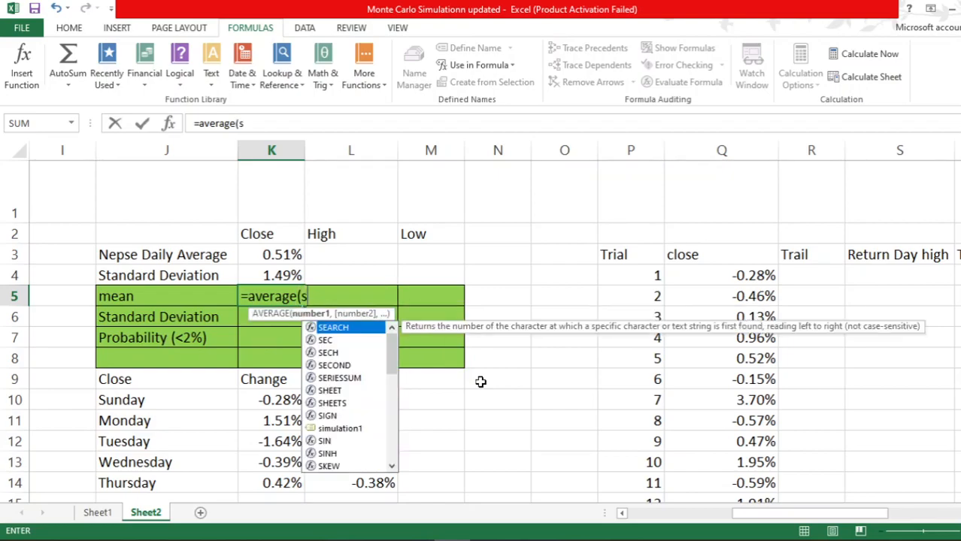
type("imulation1")
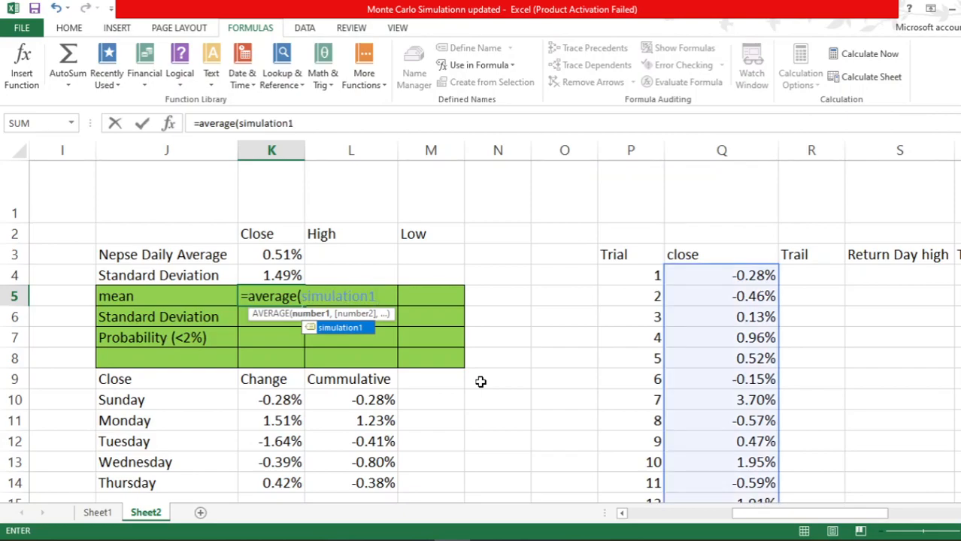
type(")")
key("Return")
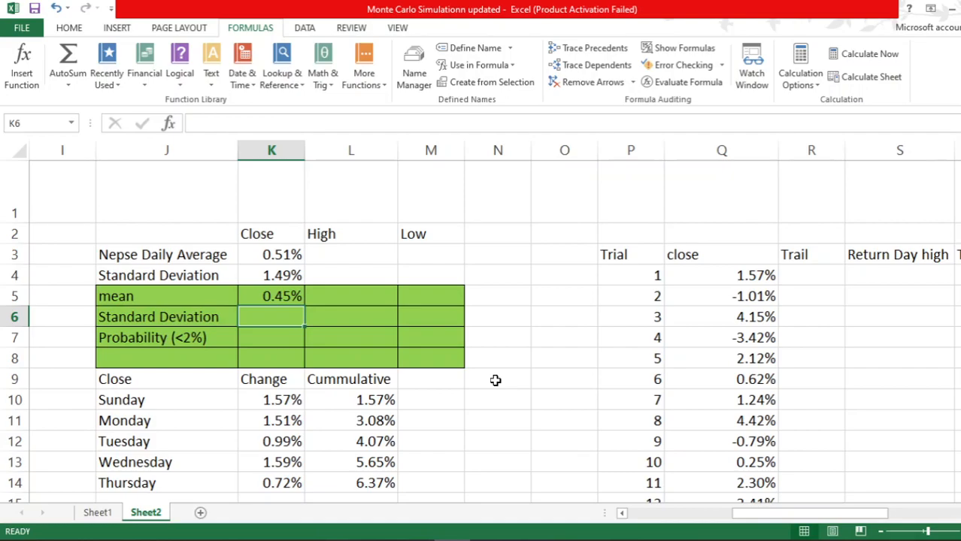
Calculate the standard deviation of the simulated closes in cell K6 with =stdev(simulation1).
type("=")
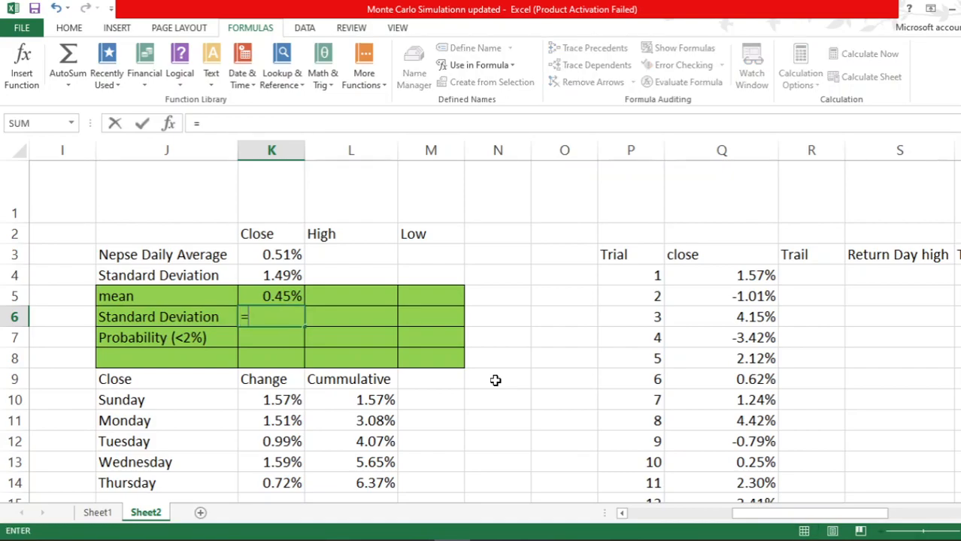
type("st")
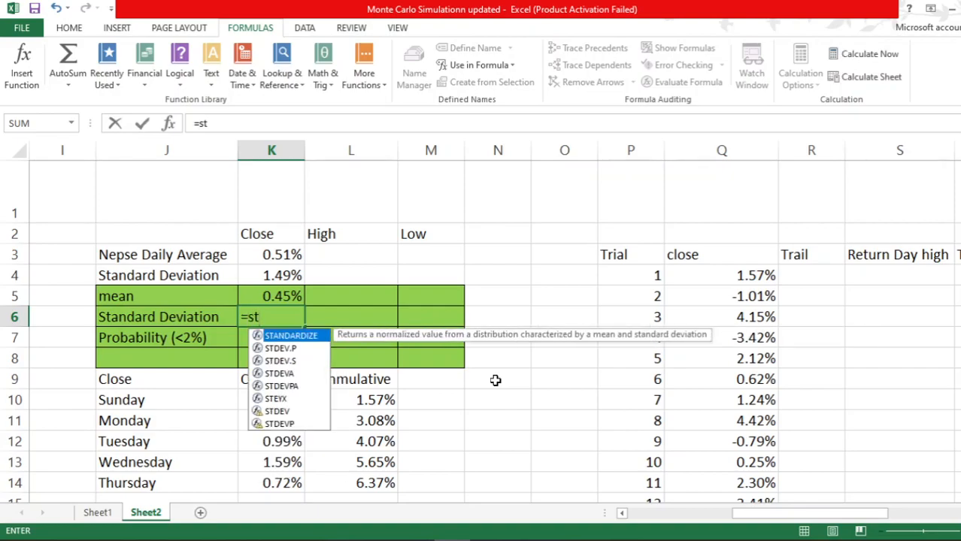
type("dev(")
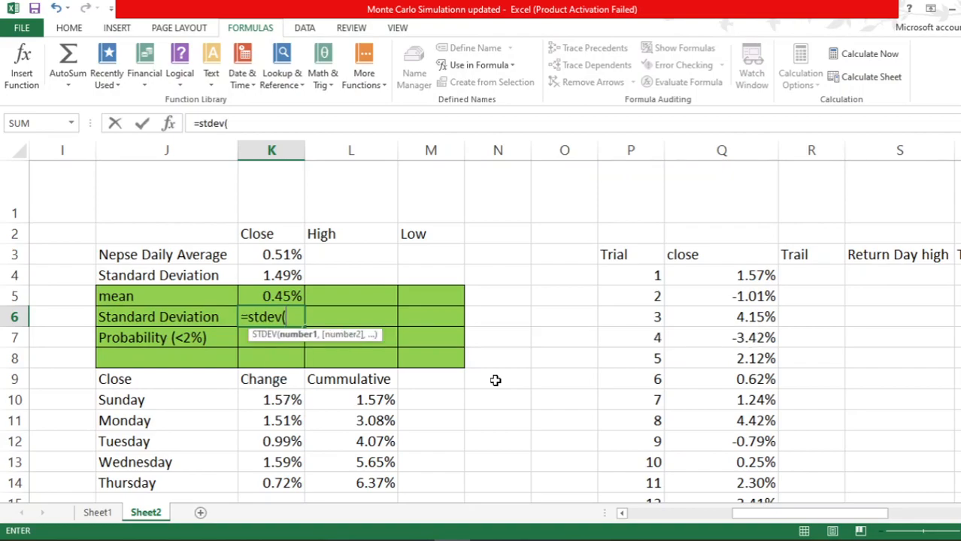
type("simula")
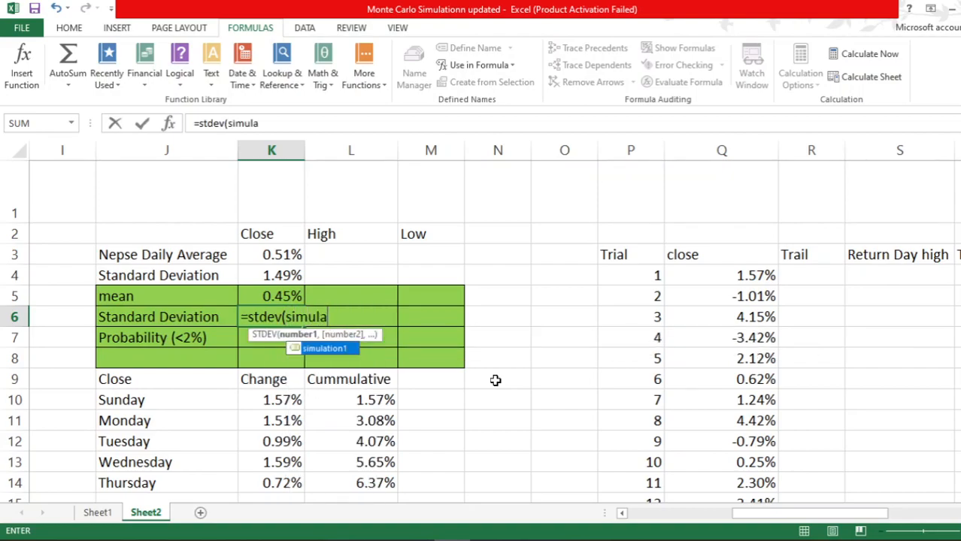
key("Tab")
type(")")
key("Return")
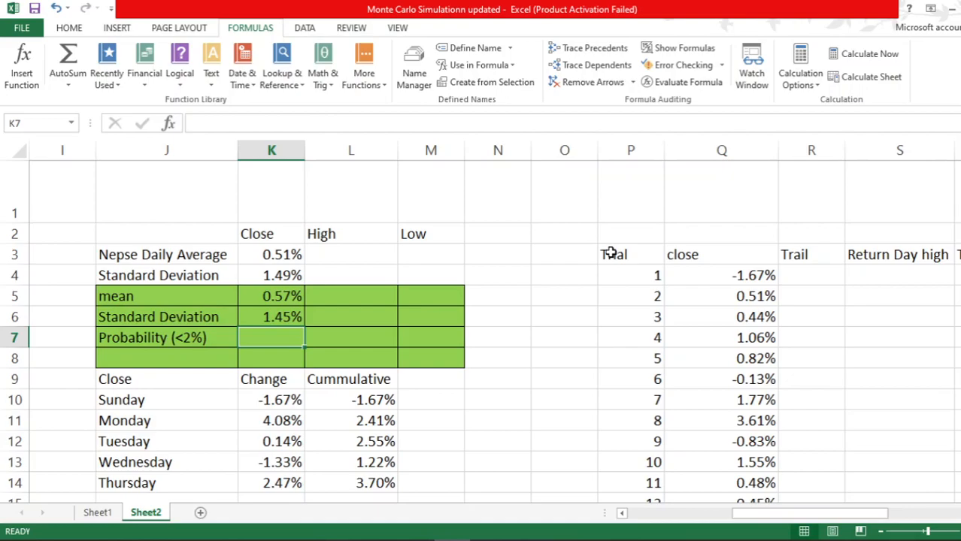
Calculate the probability of a simulated close below 2% in cell K7 with =countif(simulation1, "<2%")/500.
type("=c")
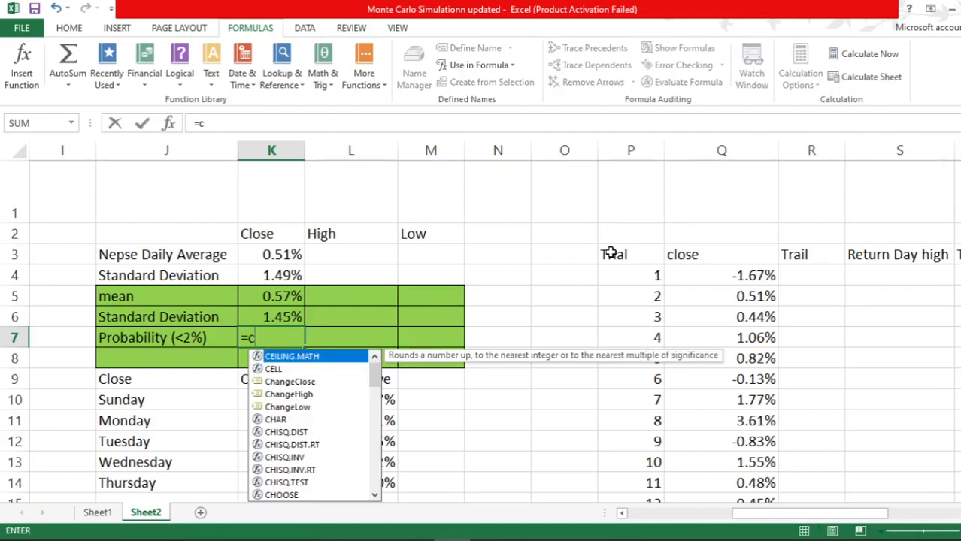
type("ountif")
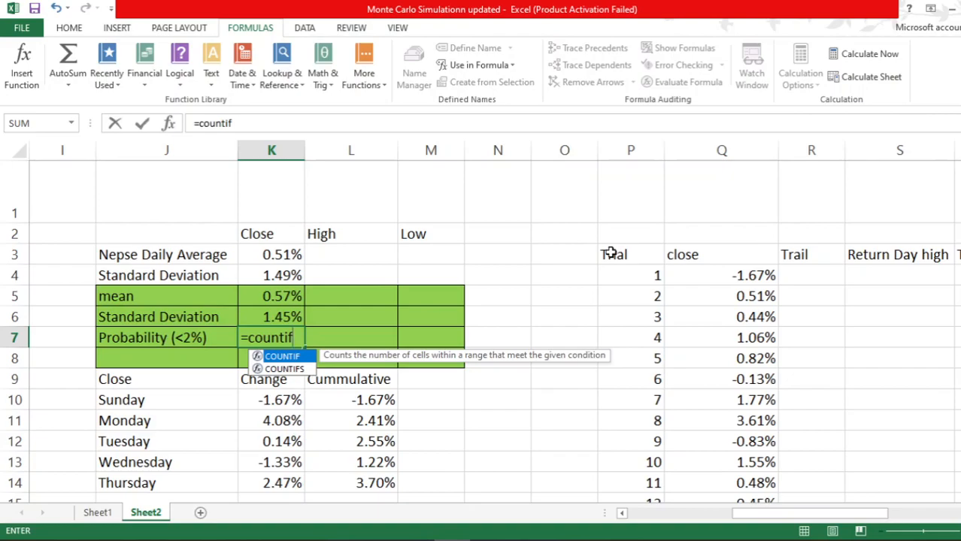
type("(")
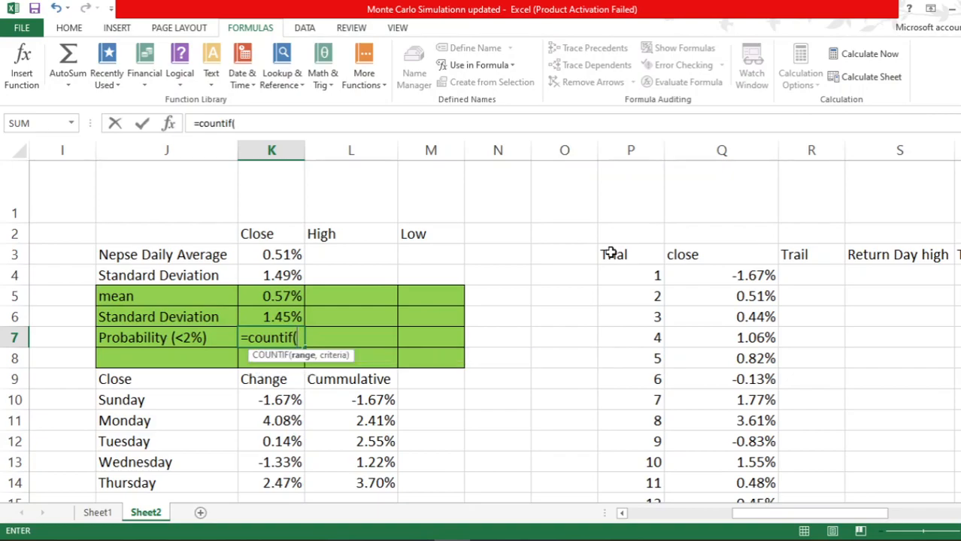
type("s")
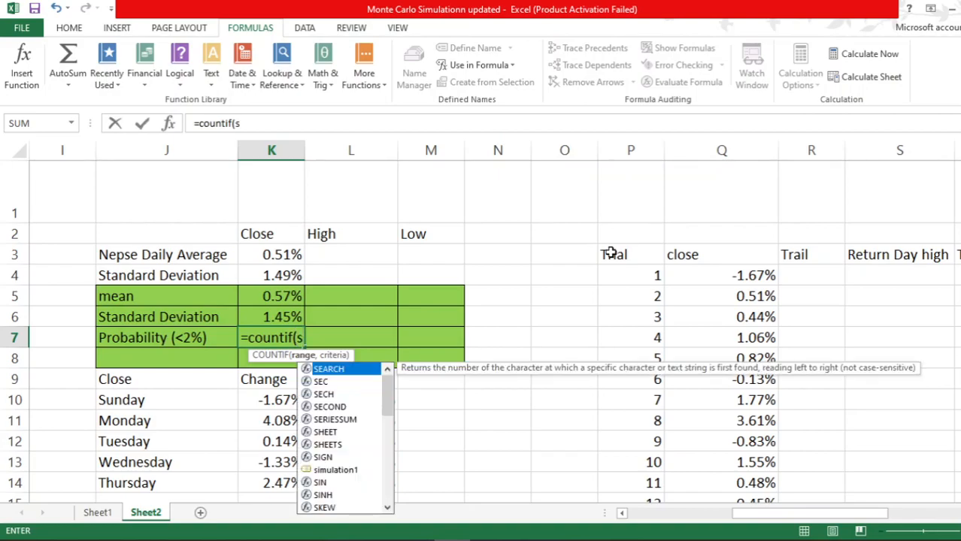
type("i")
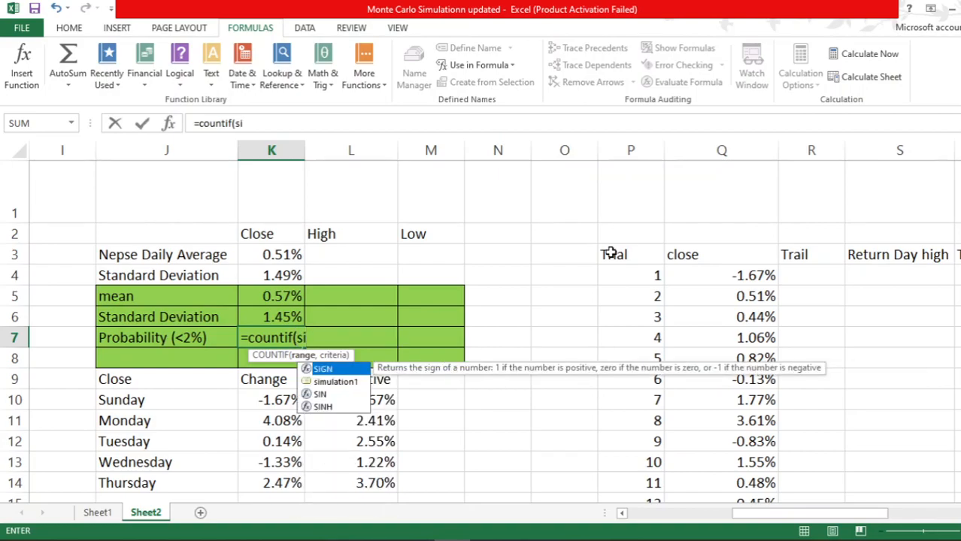
key("Down")
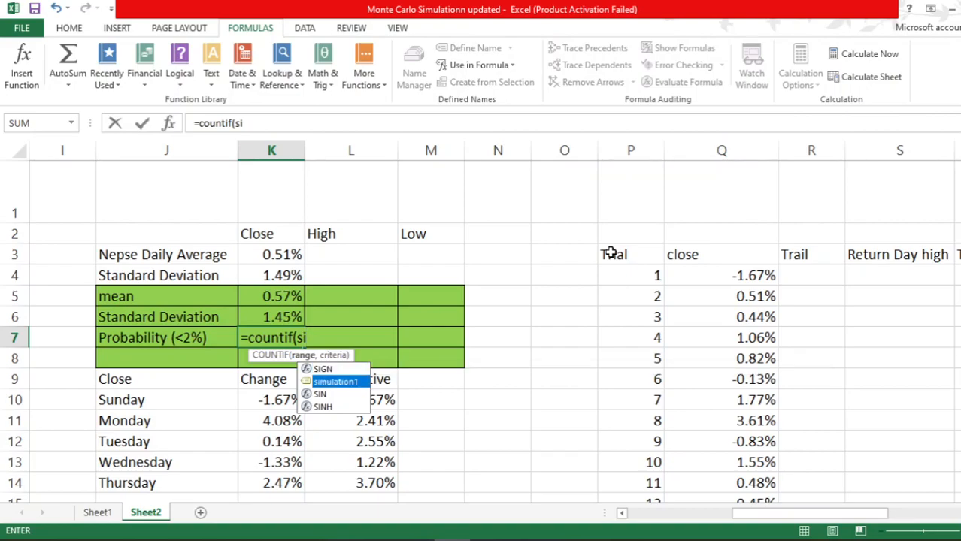
key("Tab")
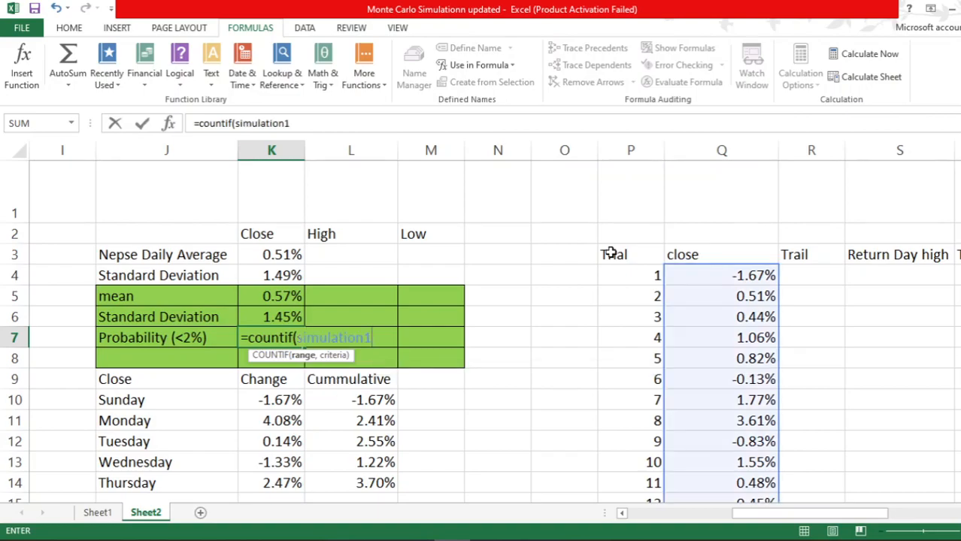
type(", \"<")
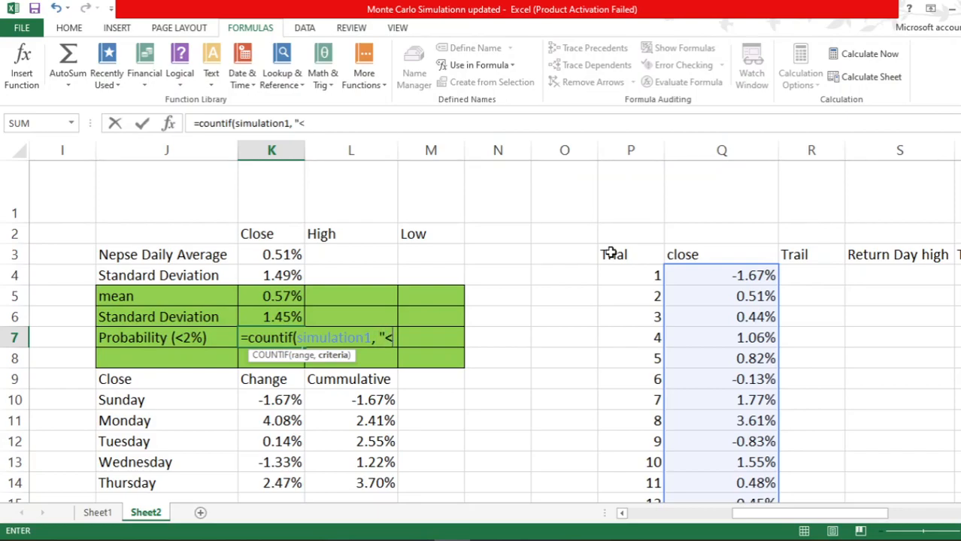
type("2%\")")
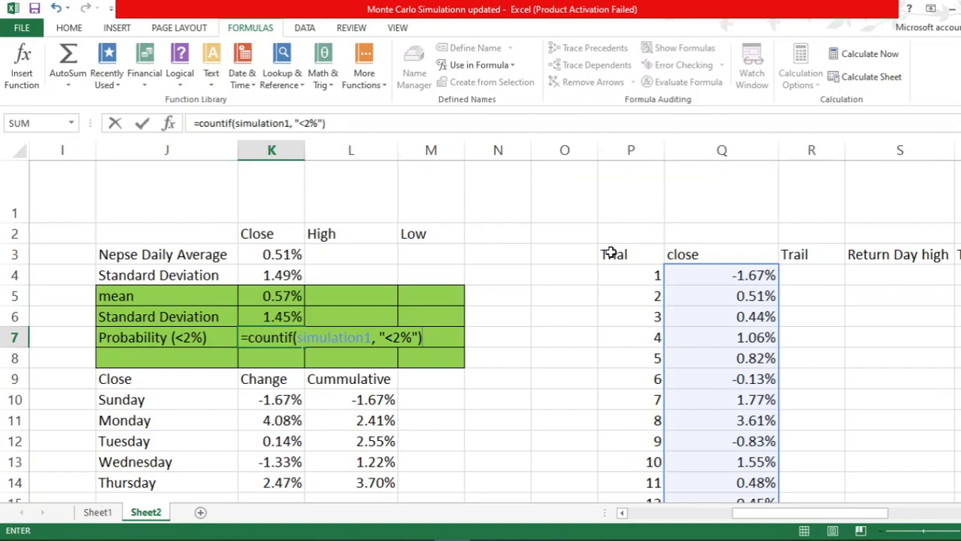
type("/500")
key("Return")
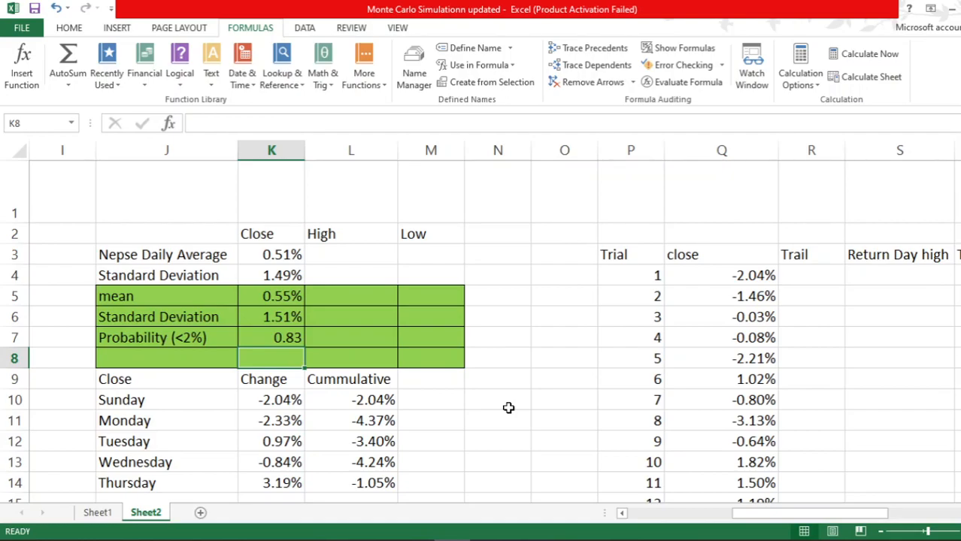
scroll(508, 407, "down", 1)
scroll(509, 409, "up", 1)
left_click_drag(749, 514, 623, 515)
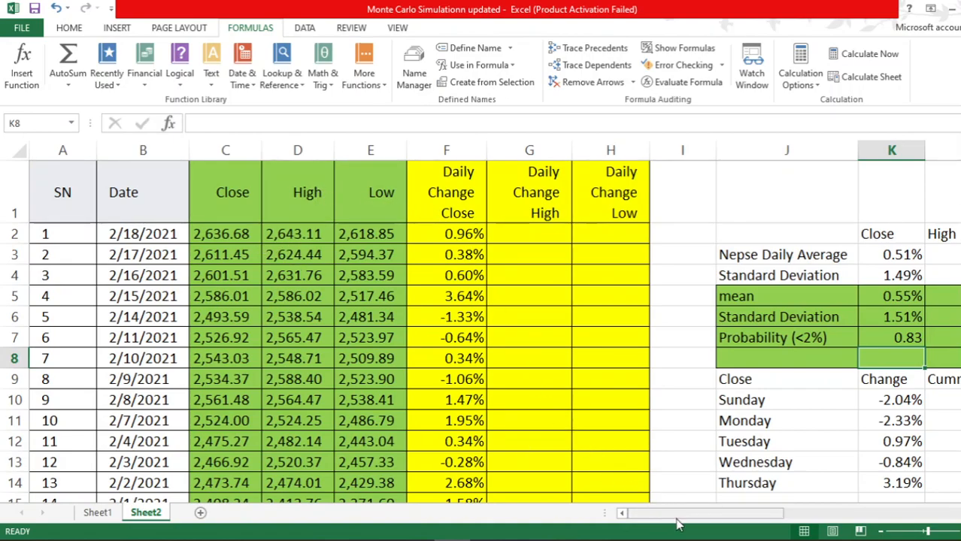
left_click_drag(679, 519, 662, 532)
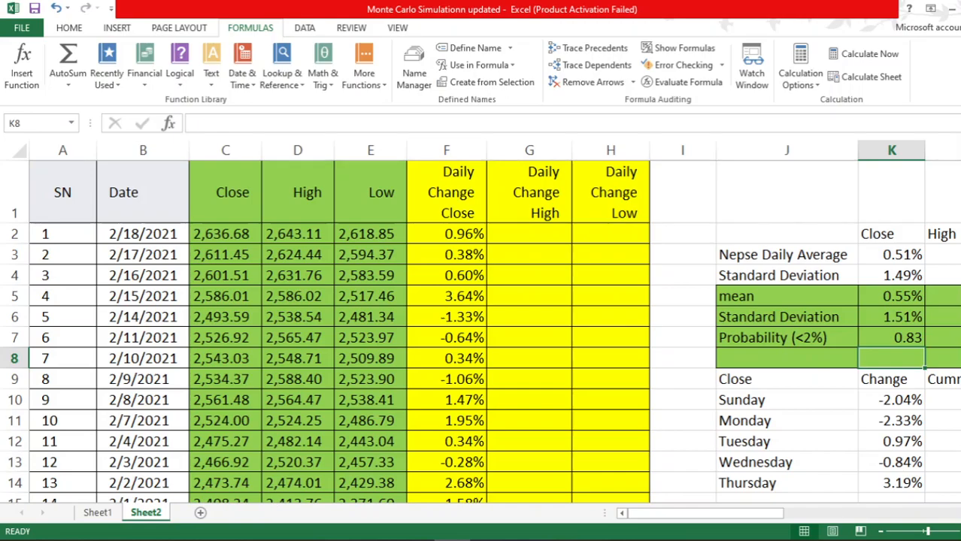
left_click(560, 540)
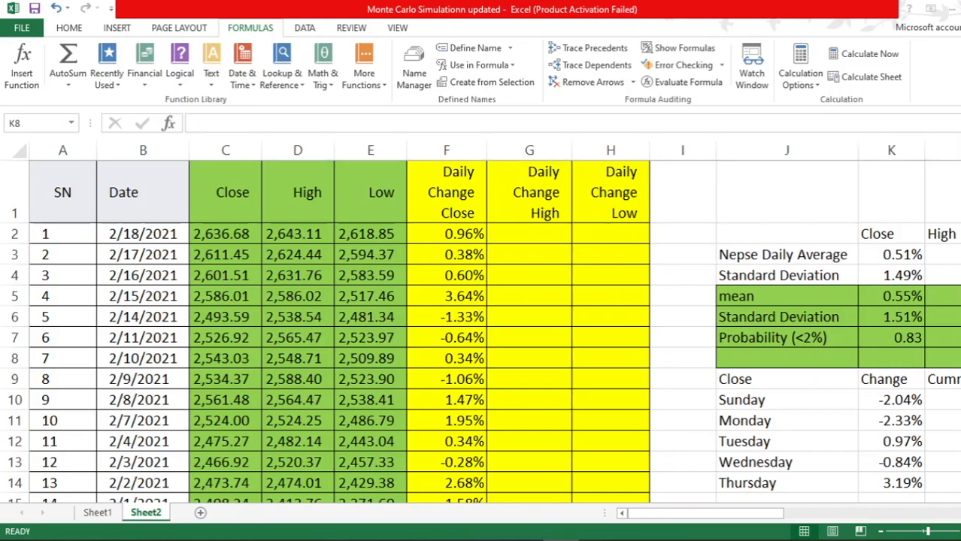